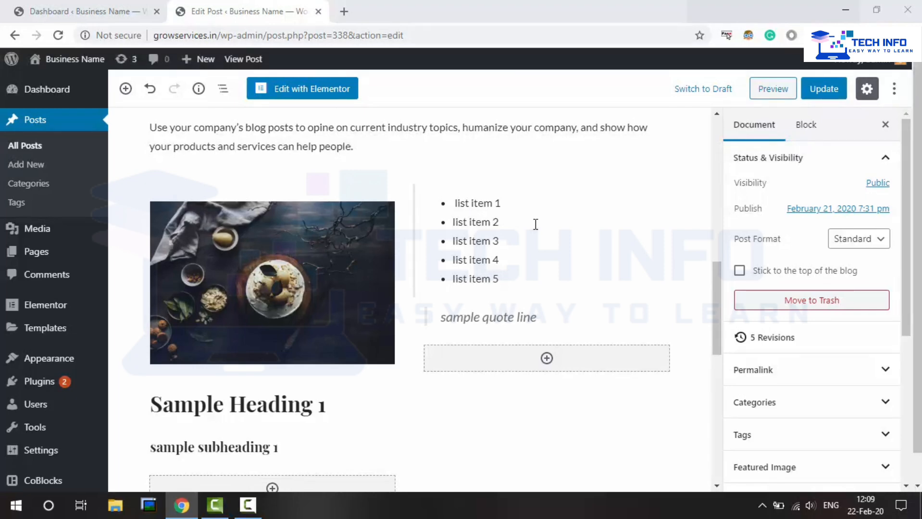
# Step: Link the words "blog posts" in the paragraph above the image to the site's Blog page
pyautogui.scroll(-1, 535, 224)
pyautogui.scroll(3, 536, 225)
pyautogui.scroll(-3, 536, 225)
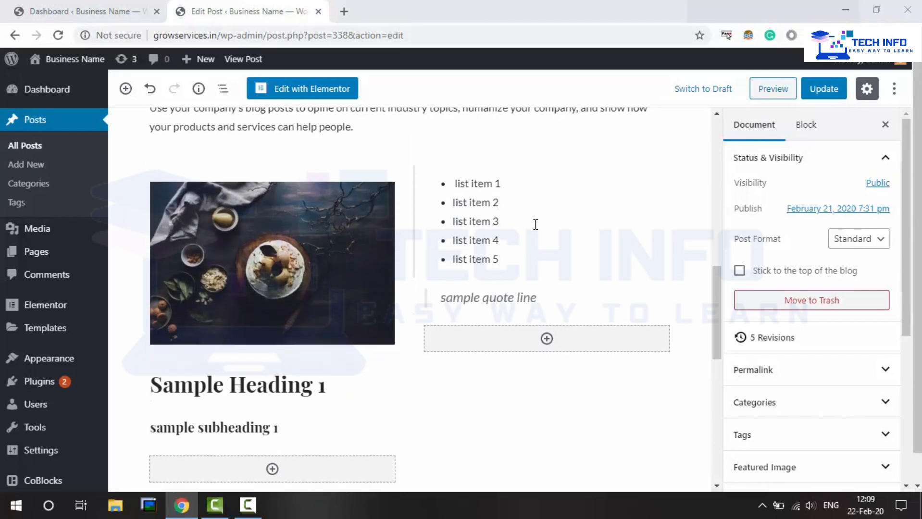
pyautogui.scroll(1, 536, 225)
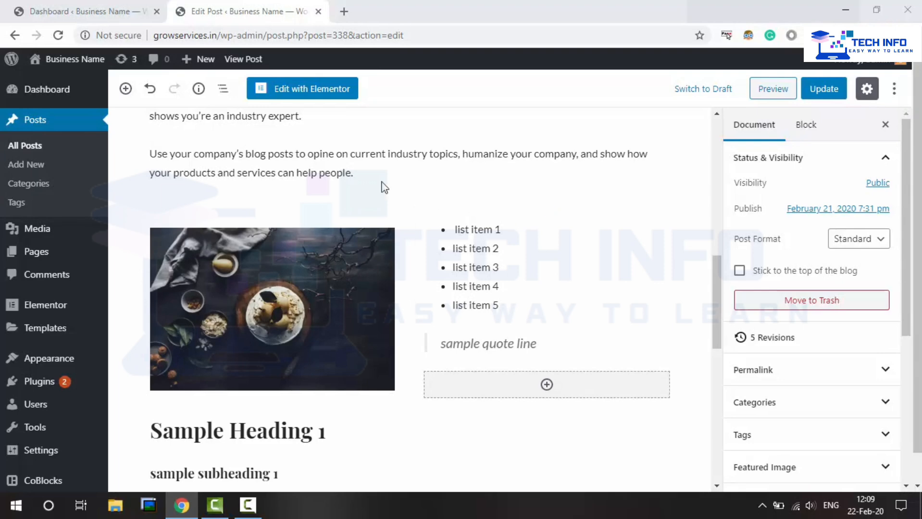
pyautogui.click(247, 154)
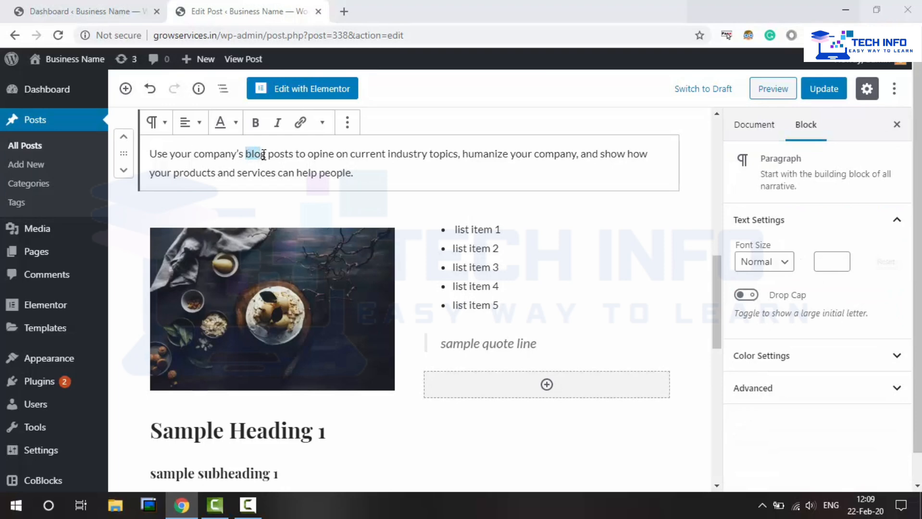
pyautogui.moveTo(264, 155); pyautogui.dragTo(282, 155)
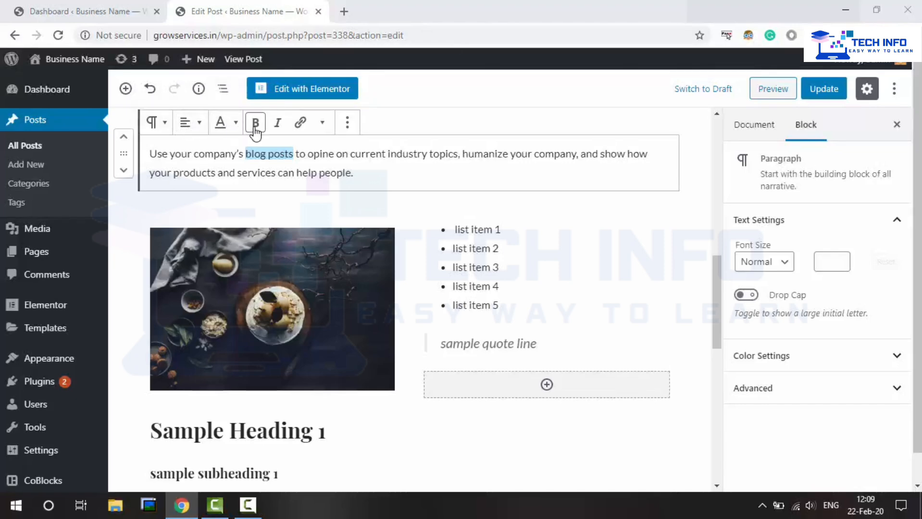
pyautogui.click(302, 123)
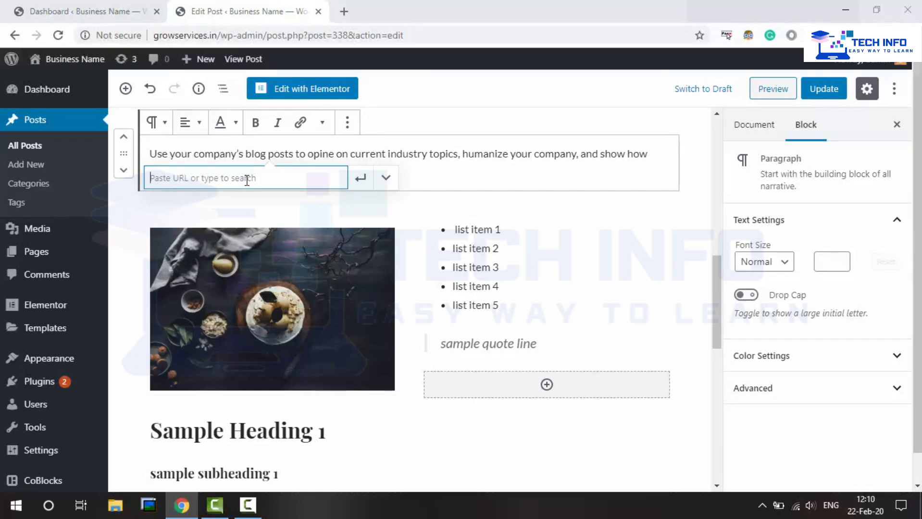
pyautogui.write('blog')
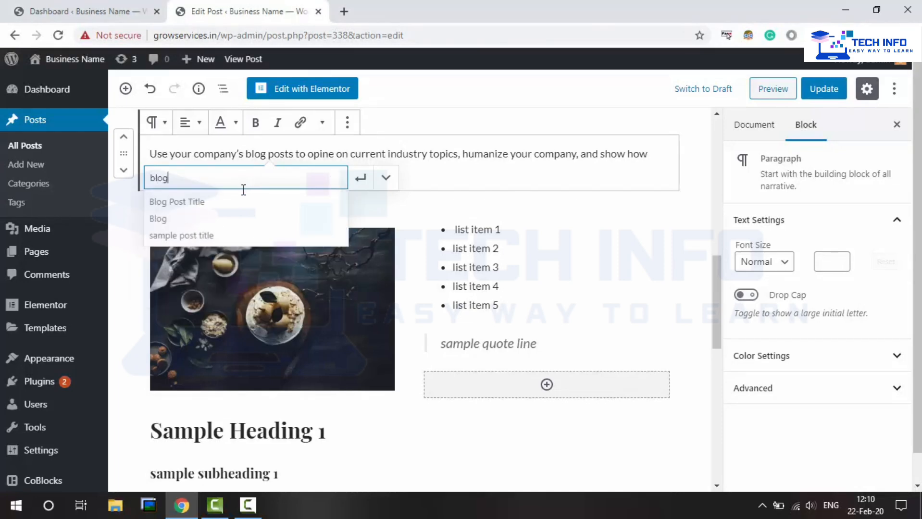
pyautogui.click(199, 220)
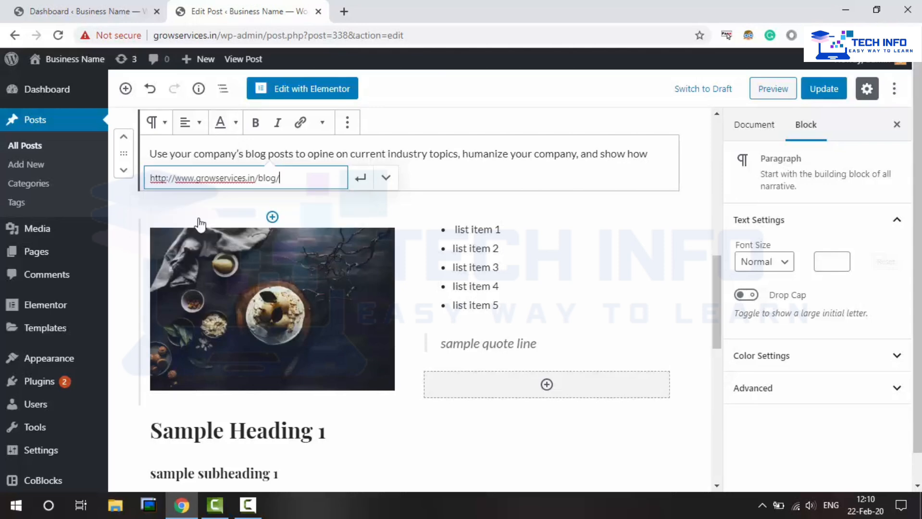
pyautogui.click(361, 181)
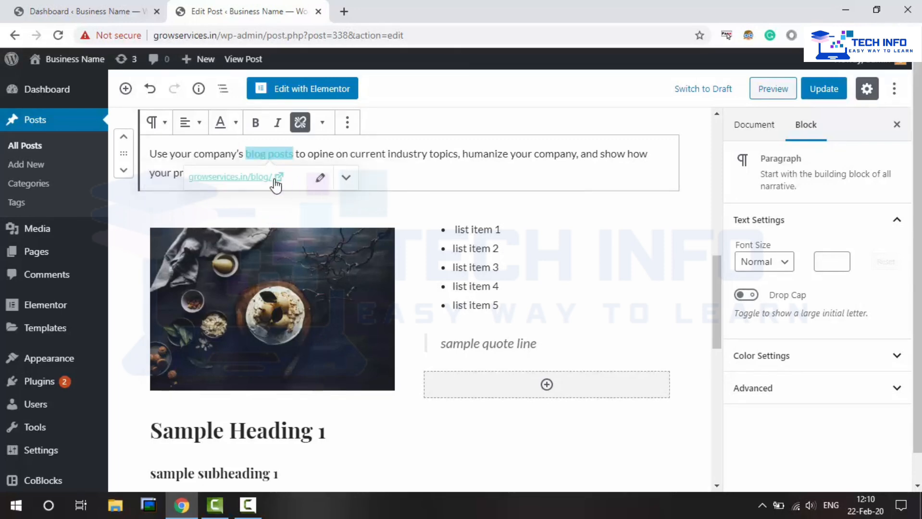
# Step: Reselect the linked "blog posts" text and open its growservices.in/blog/ address to check the destination
pyautogui.click(459, 227)
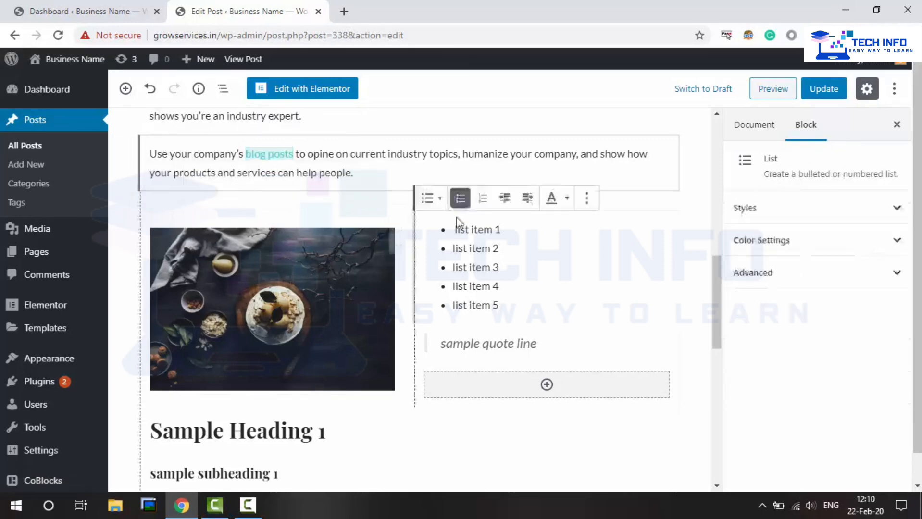
pyautogui.click(275, 153)
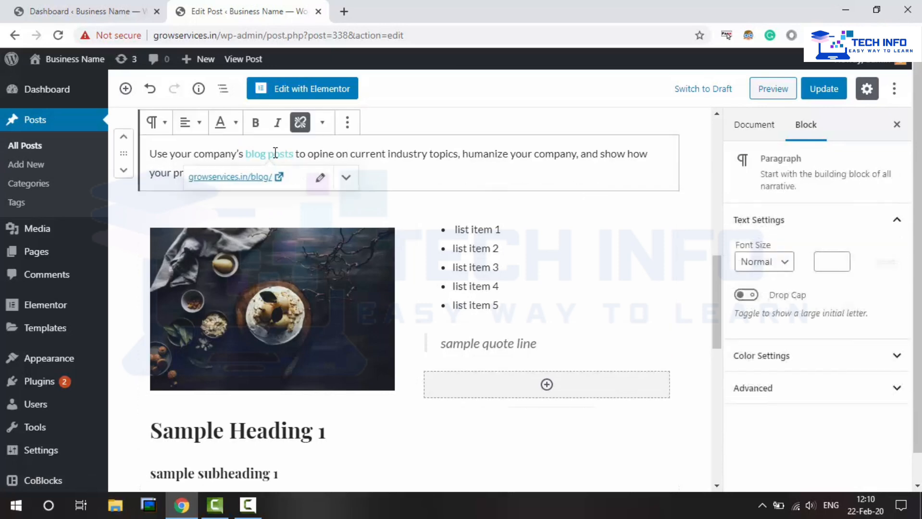
pyautogui.click(250, 184)
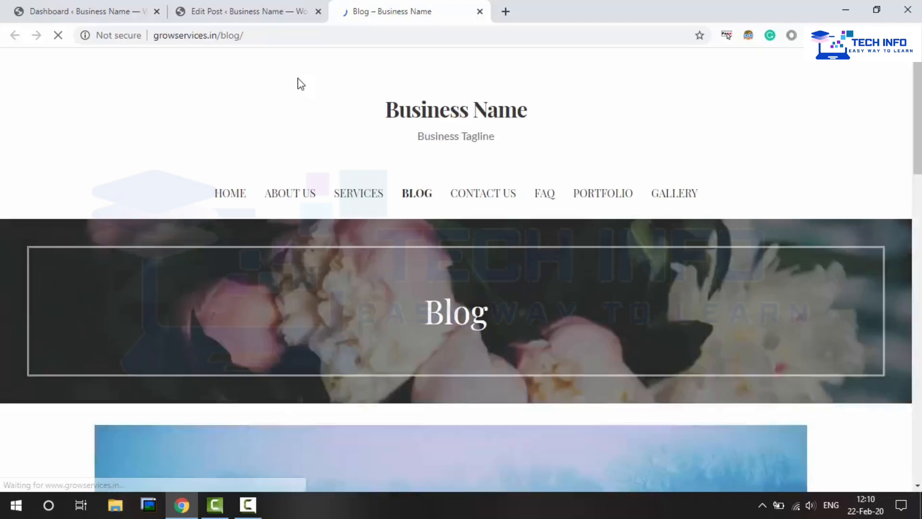
# Step: Open the live post in a new browser tab, close the Blog page tab and return to the post editor
pyautogui.click(250, 6)
pyautogui.rightClick(247, 58)
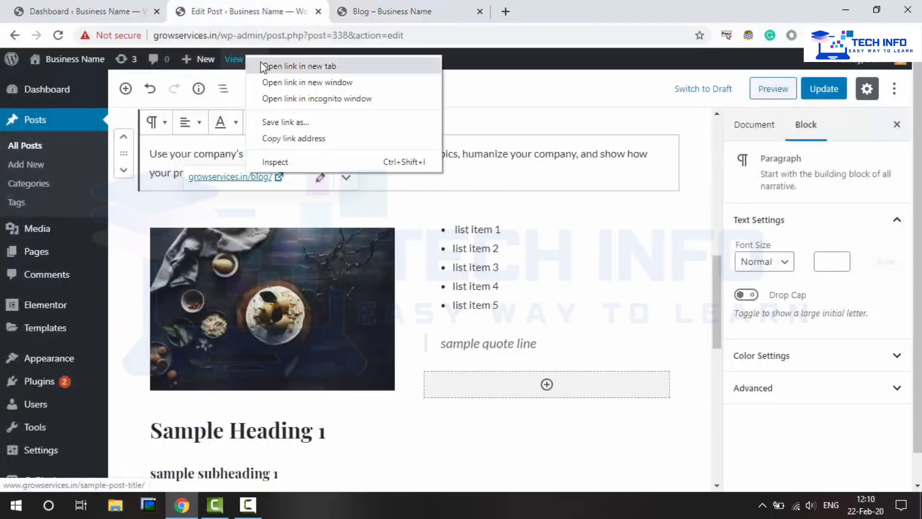
pyautogui.click(262, 66)
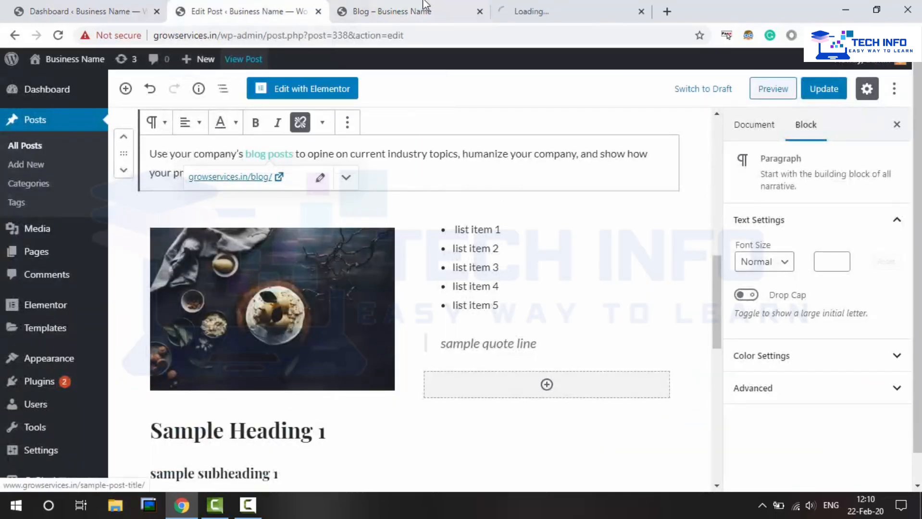
pyautogui.click(479, 11)
pyautogui.click(409, 11)
pyautogui.click(250, 11)
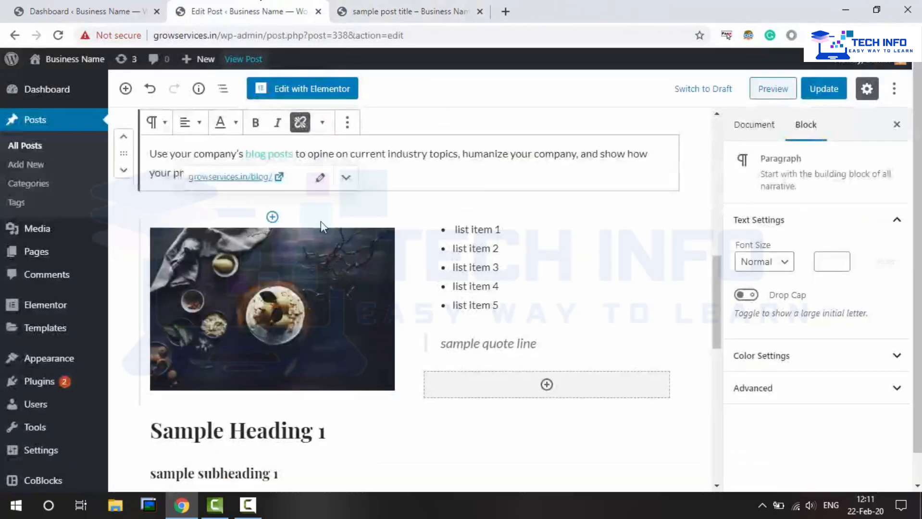
# Step: Update the post, then reload its live page and follow the "blog posts" link
pyautogui.click(347, 180)
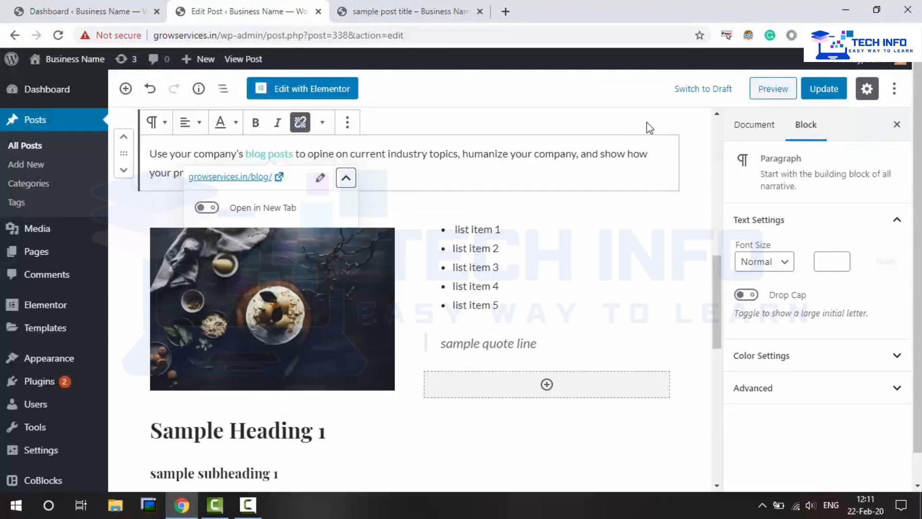
pyautogui.click(823, 92)
pyautogui.click(473, 7)
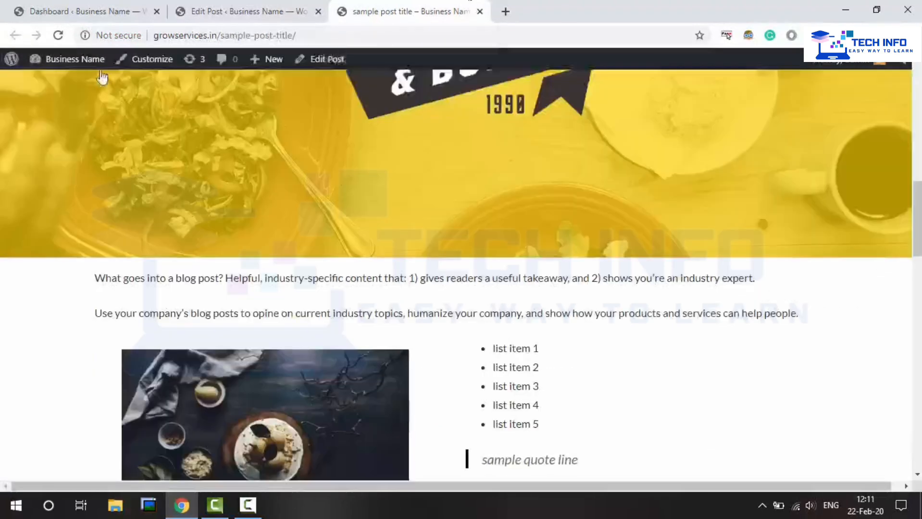
pyautogui.click(58, 35)
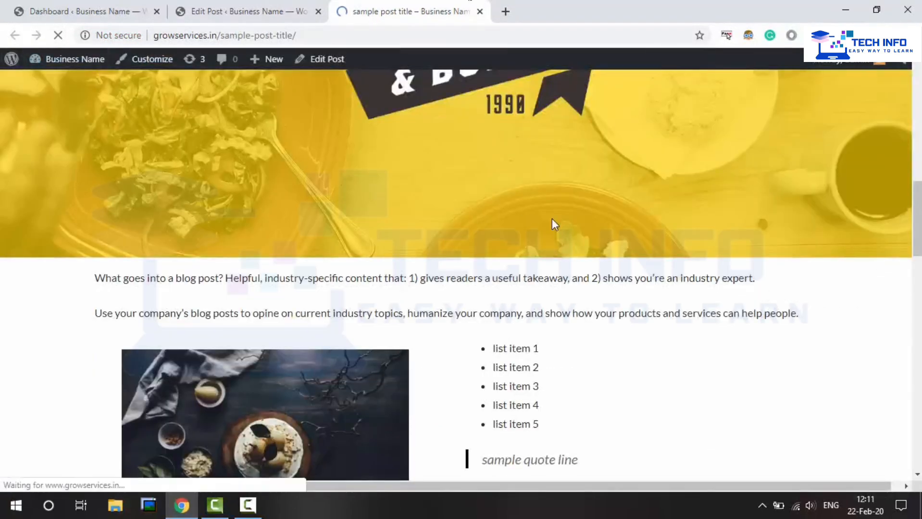
pyautogui.scroll(-1, 319, 269)
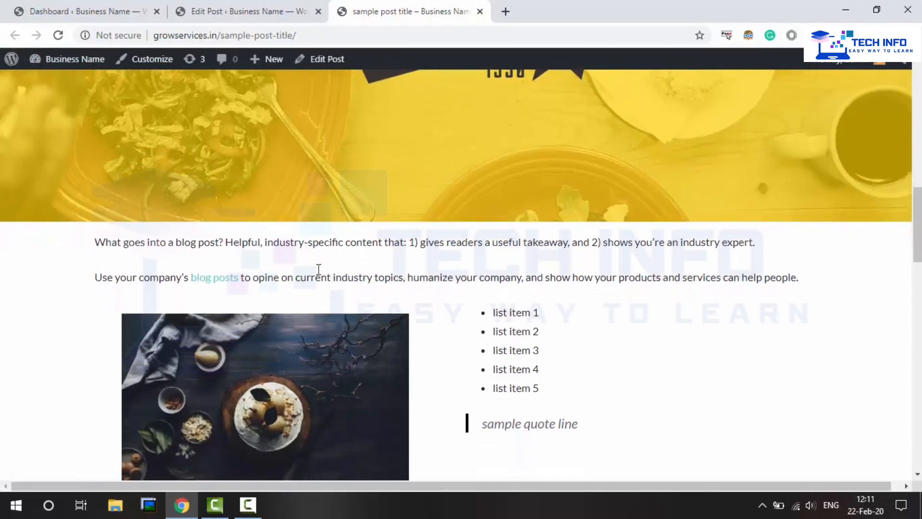
pyautogui.click(215, 283)
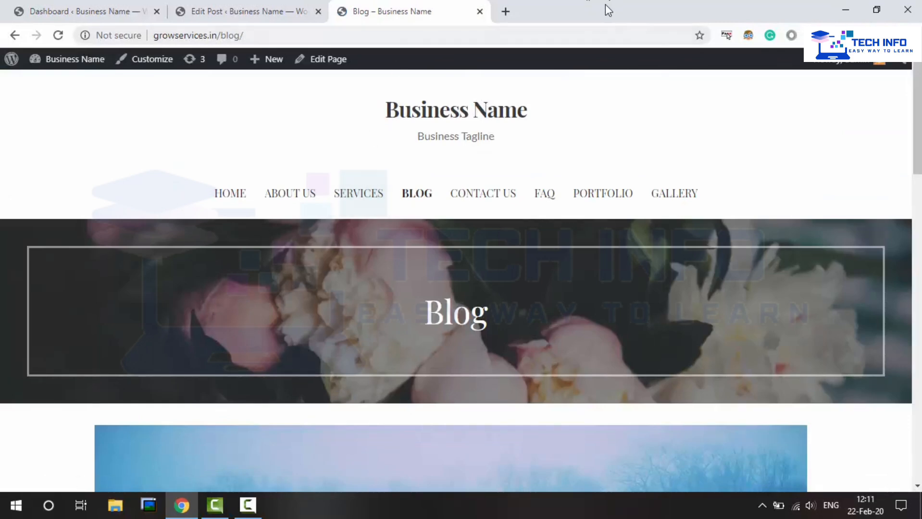
# Step: Set the "blog posts" link in the post editor to open in a new tab
pyautogui.click(275, 6)
pyautogui.click(204, 209)
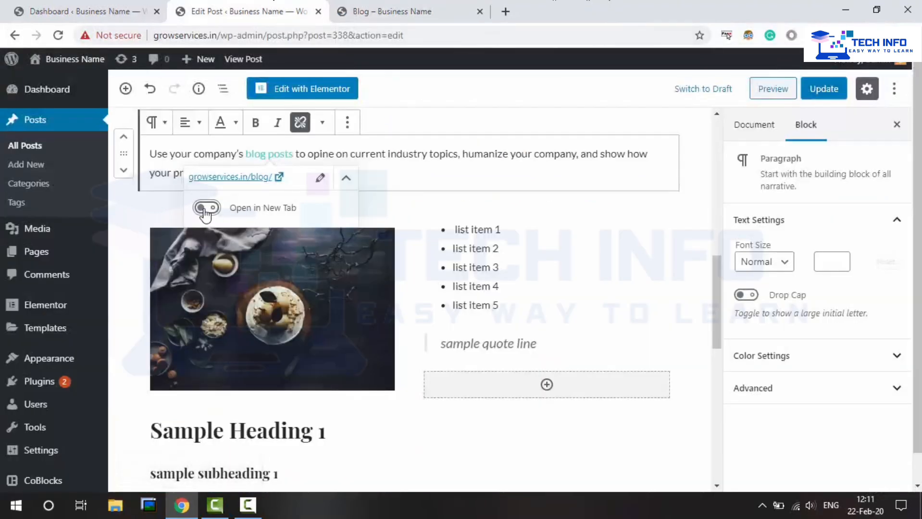
pyautogui.click(345, 178)
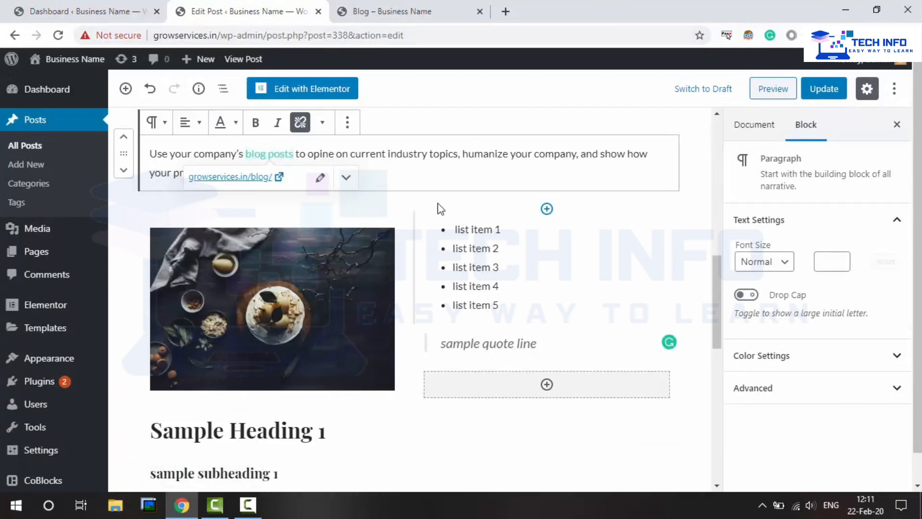
pyautogui.click(649, 222)
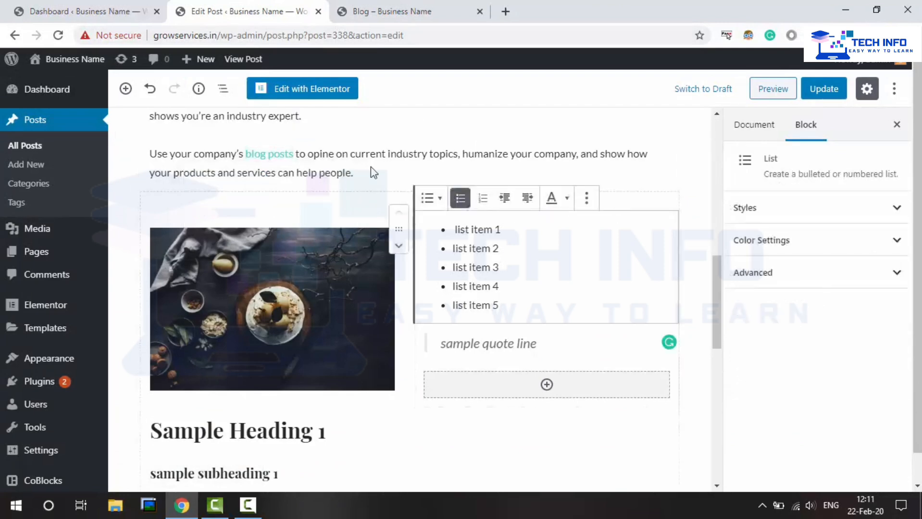
pyautogui.click(274, 155)
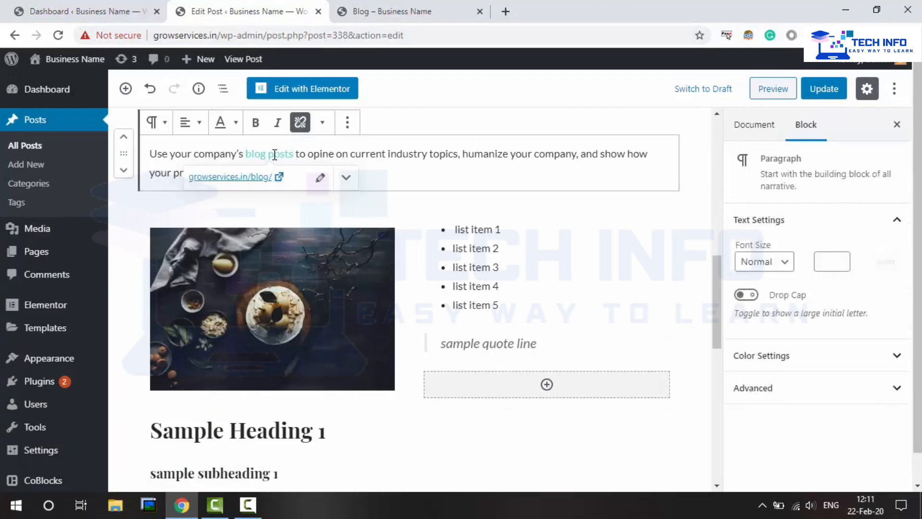
pyautogui.click(318, 177)
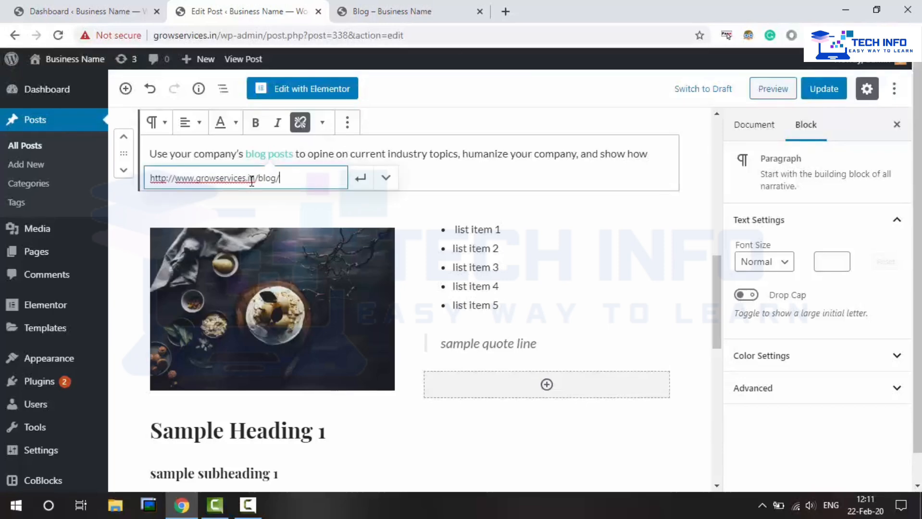
pyautogui.click(386, 179)
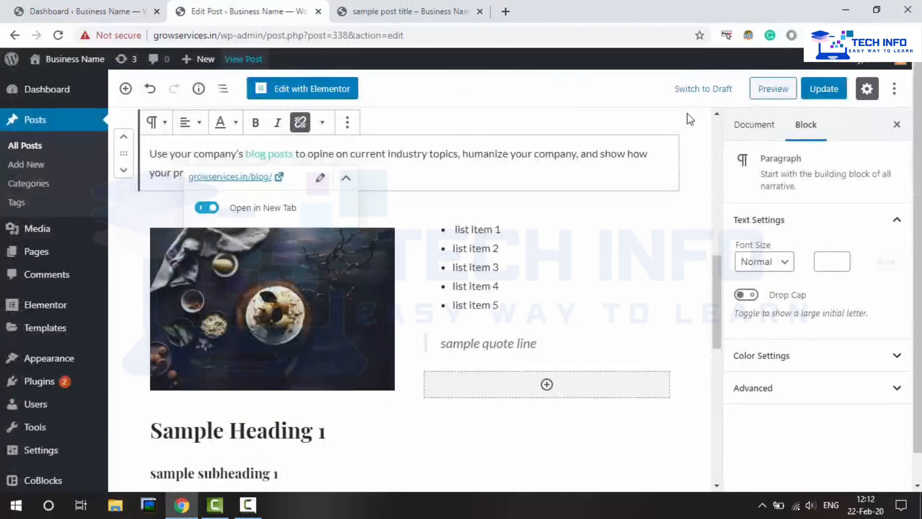
# Step: Test the "blog posts" link on the live post, then close the Blog and live post tabs
pyautogui.click(447, 7)
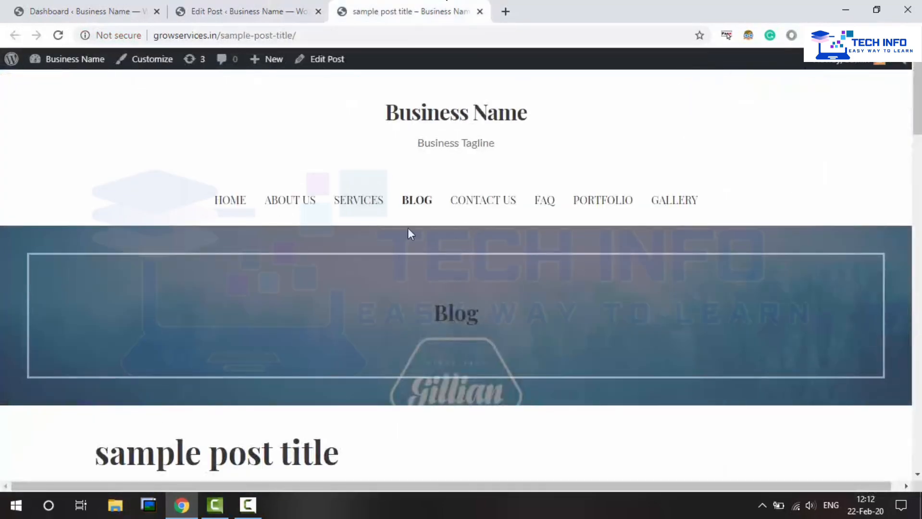
pyautogui.scroll(-10, 409, 234)
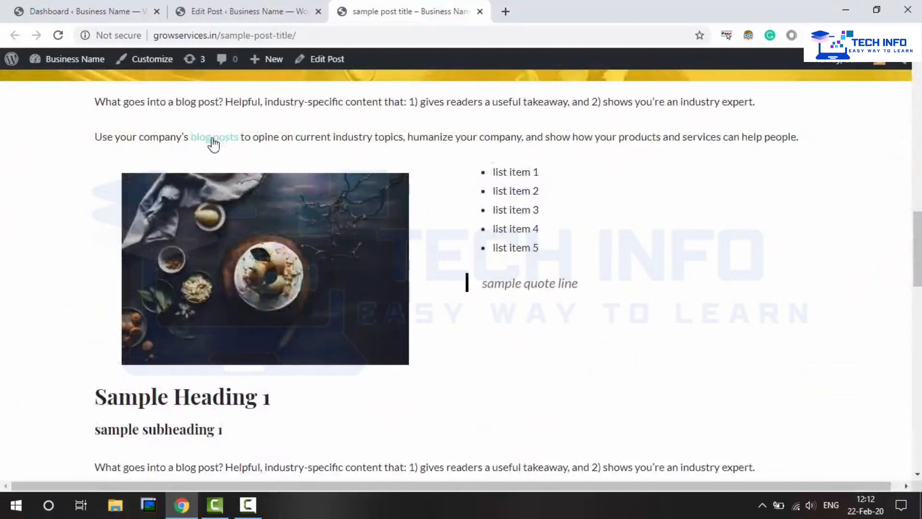
pyautogui.click(213, 140)
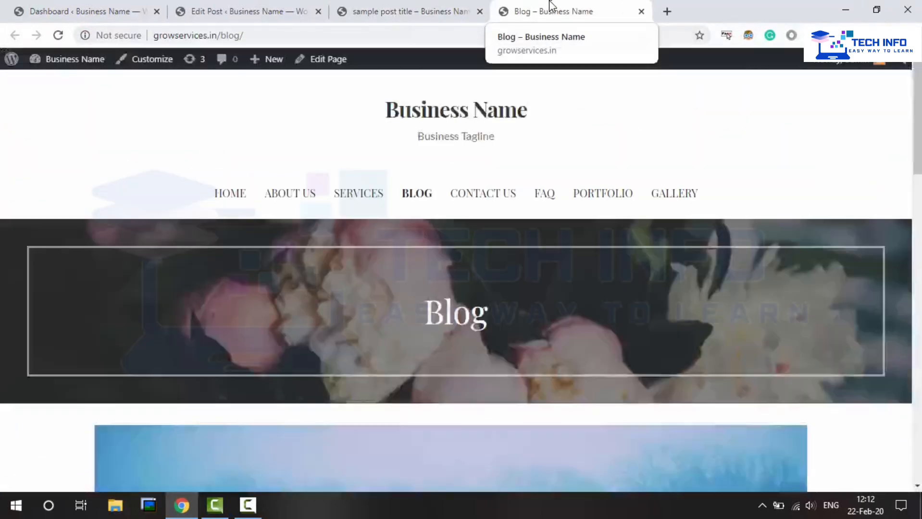
pyautogui.click(404, 11)
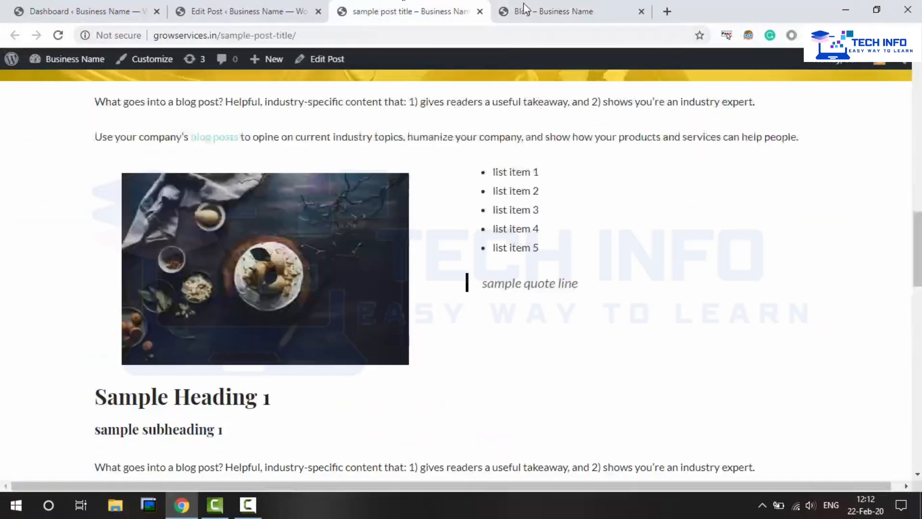
pyautogui.click(642, 11)
pyautogui.click(480, 11)
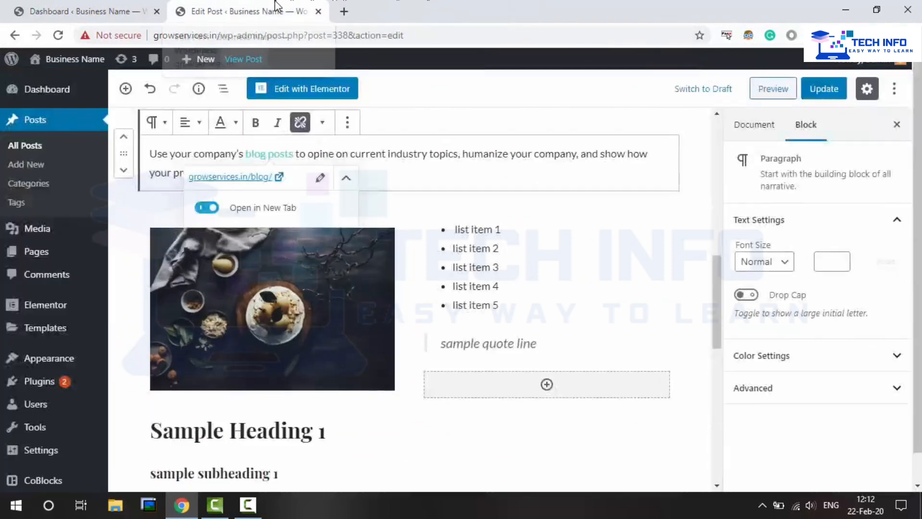
pyautogui.click(356, 290)
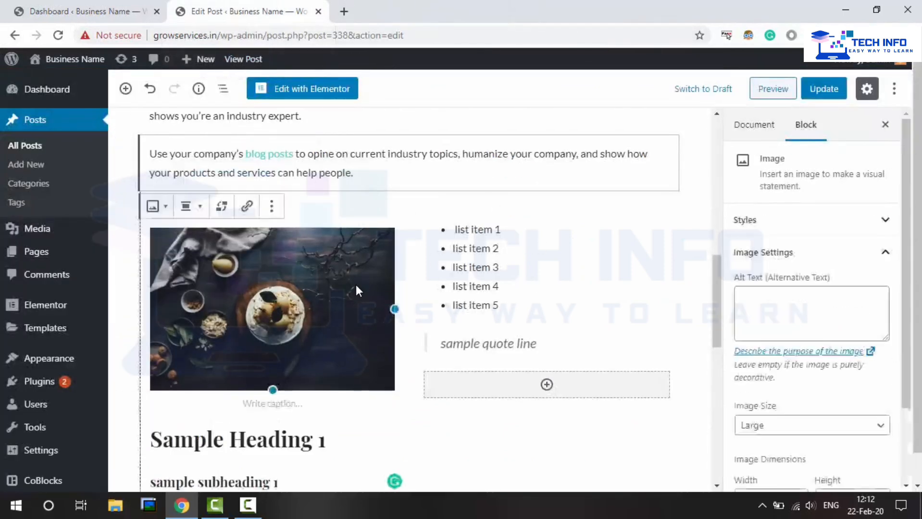
pyautogui.click(494, 255)
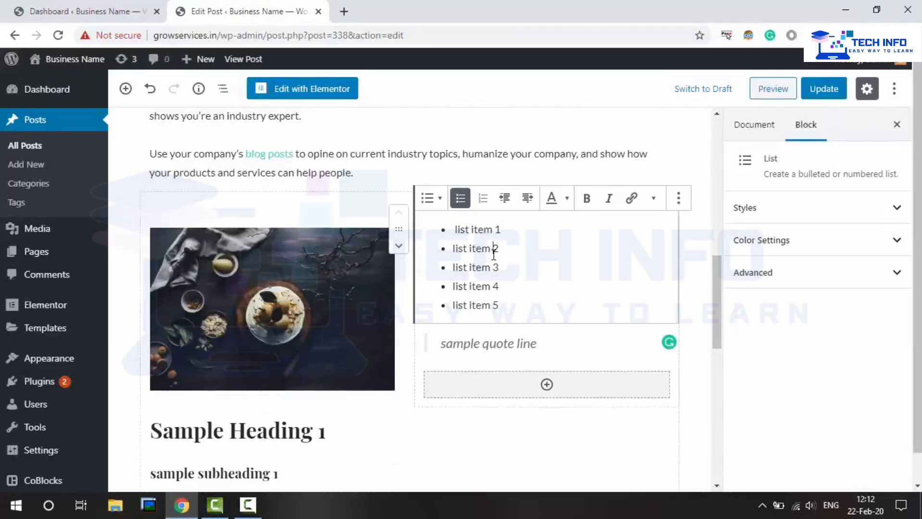
pyautogui.moveTo(349, 154); pyautogui.dragTo(471, 154)
pyautogui.click(482, 155)
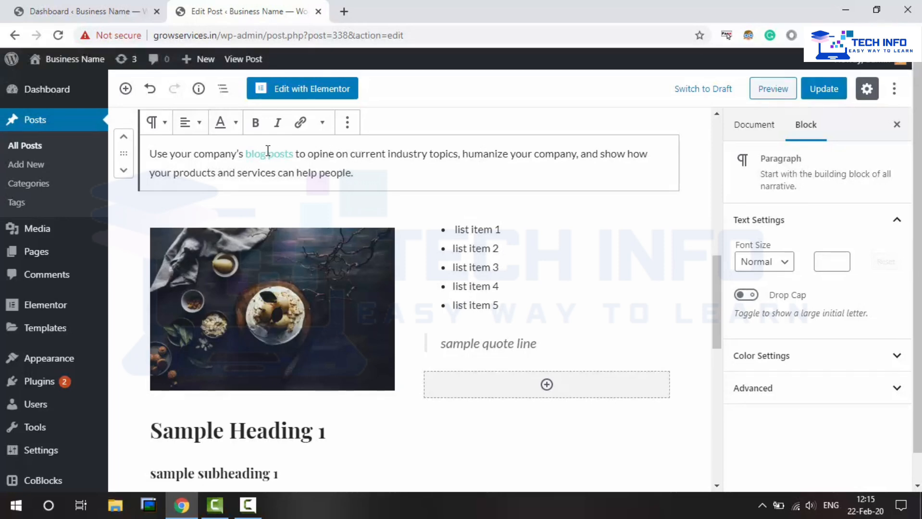
# Step: Link the text "n current i" in the paragraph to the Blog page and set the link to open in a new tab
pyautogui.moveTo(353, 155); pyautogui.dragTo(394, 155)
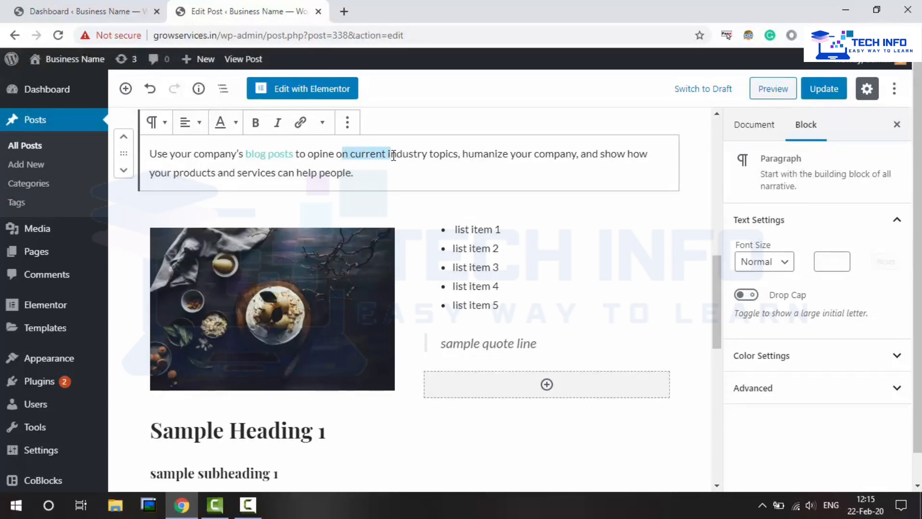
pyautogui.click(300, 122)
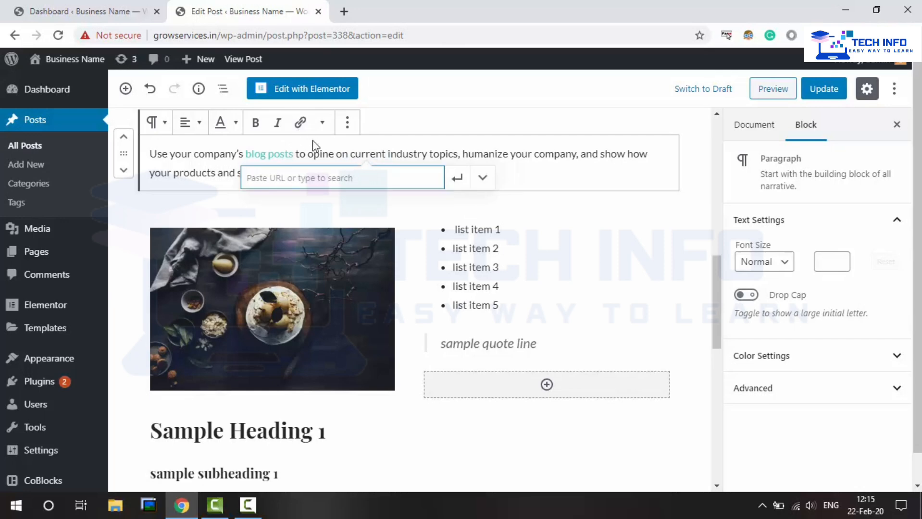
pyautogui.write('bl')
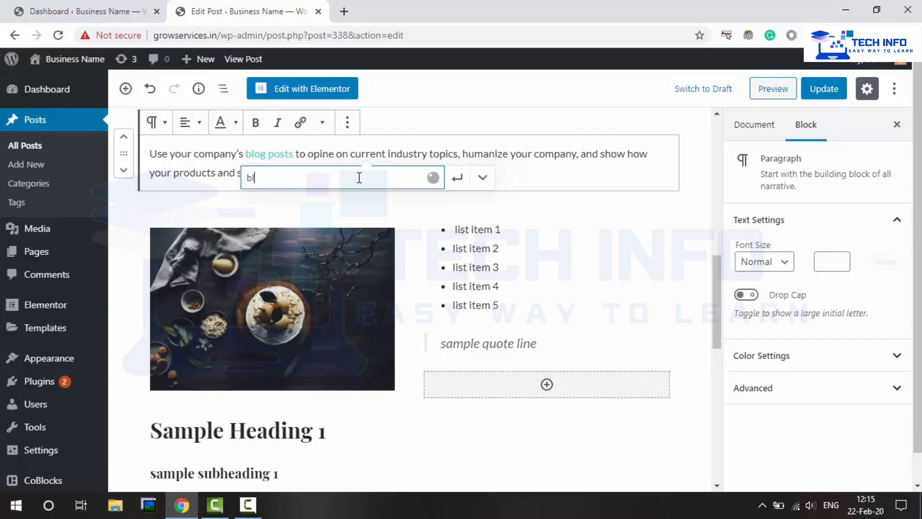
pyautogui.write('og')
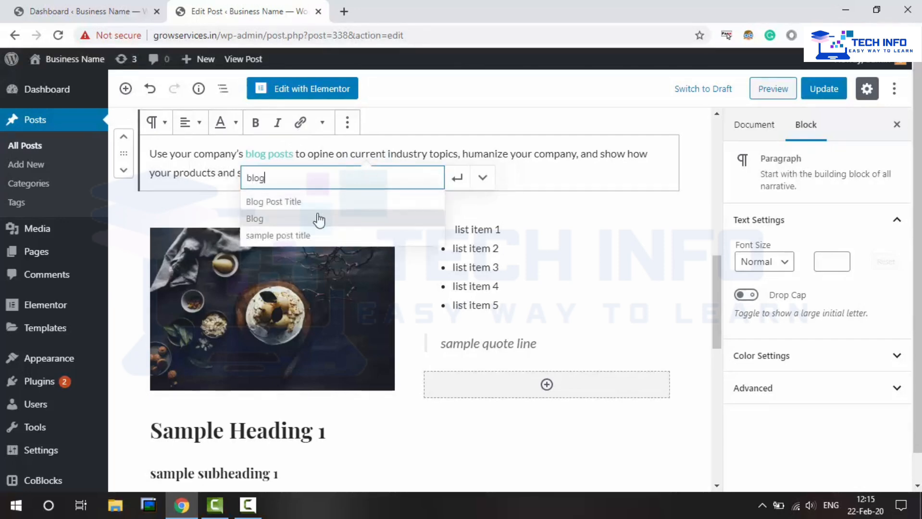
pyautogui.click(320, 218)
pyautogui.click(483, 178)
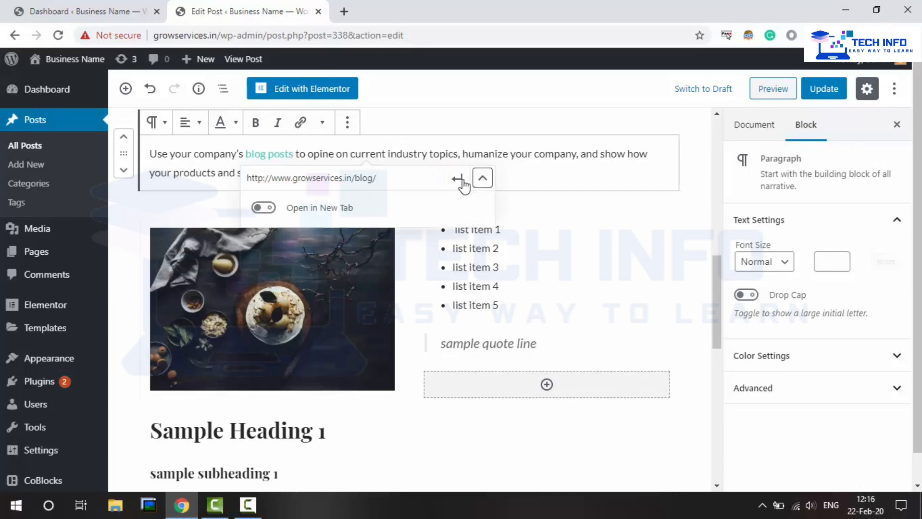
pyautogui.click(263, 208)
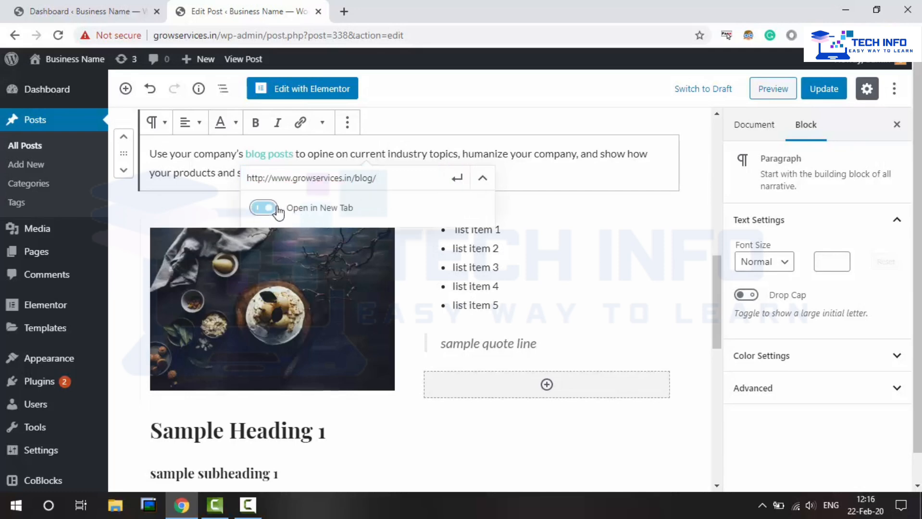
pyautogui.click(457, 178)
pyautogui.click(523, 168)
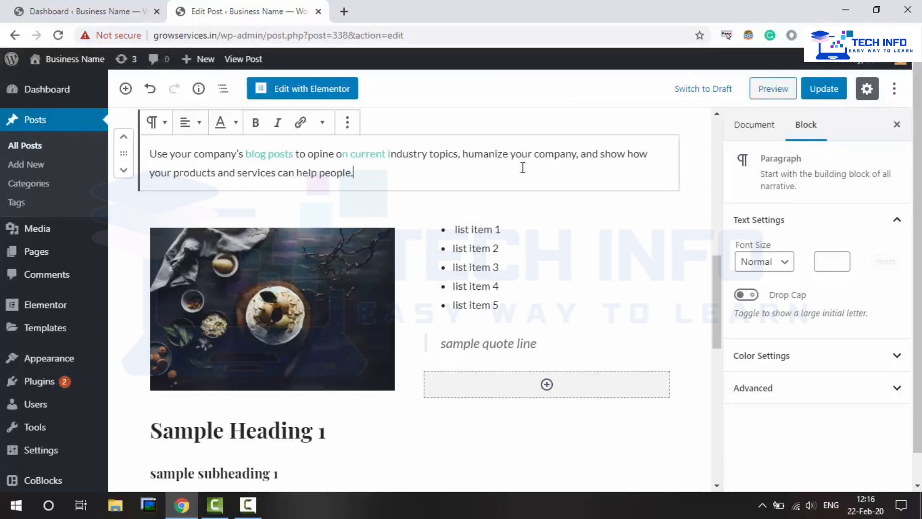
# Step: Open the anytrixofficial Instagram profile in a new browser tab and copy its URL
pyautogui.click(343, 13)
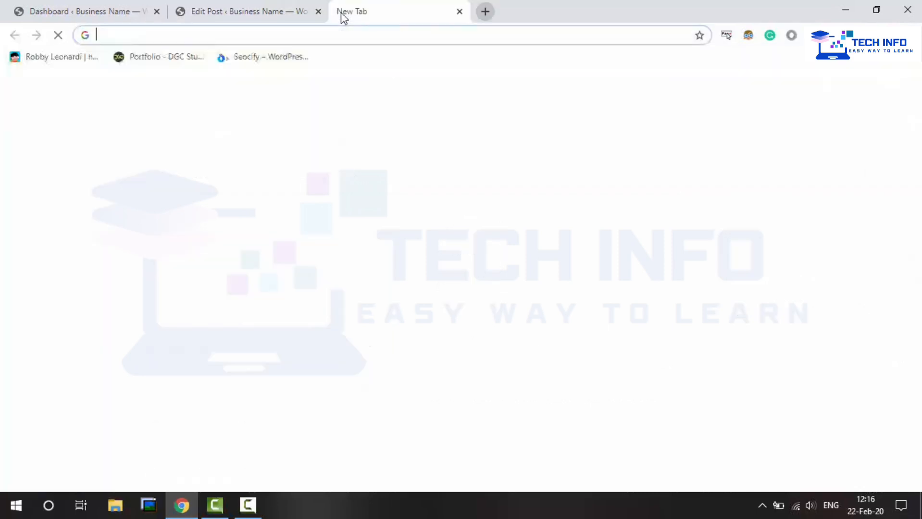
pyautogui.write('tak')
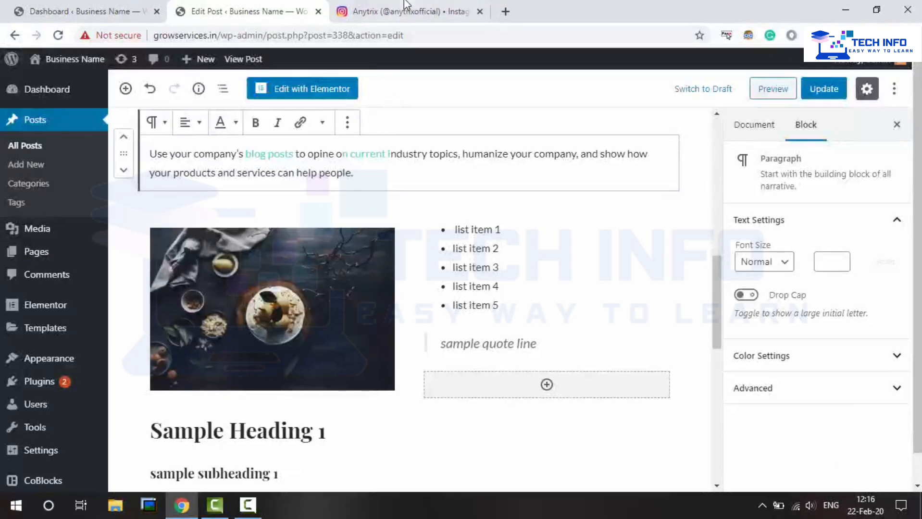
pyautogui.click(408, 9)
pyautogui.click(313, 35)
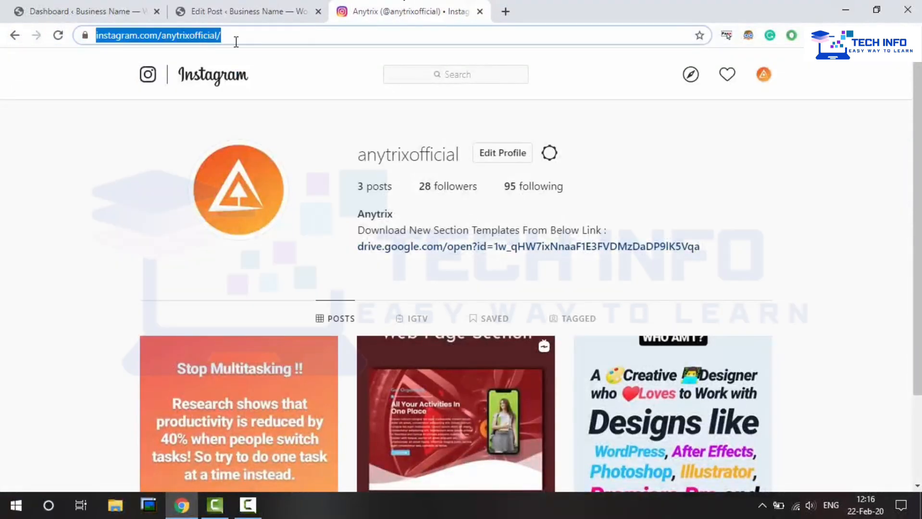
pyautogui.click(245, 10)
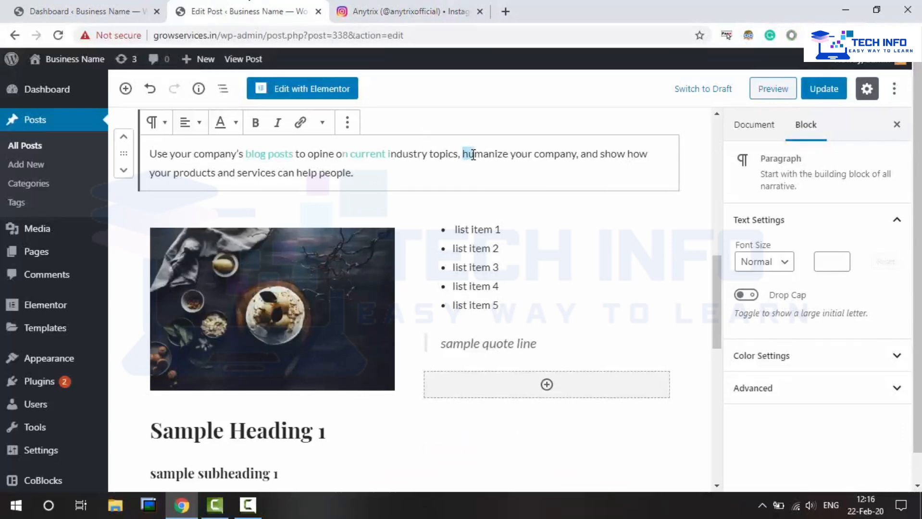
pyautogui.moveTo(473, 154); pyautogui.dragTo(491, 154)
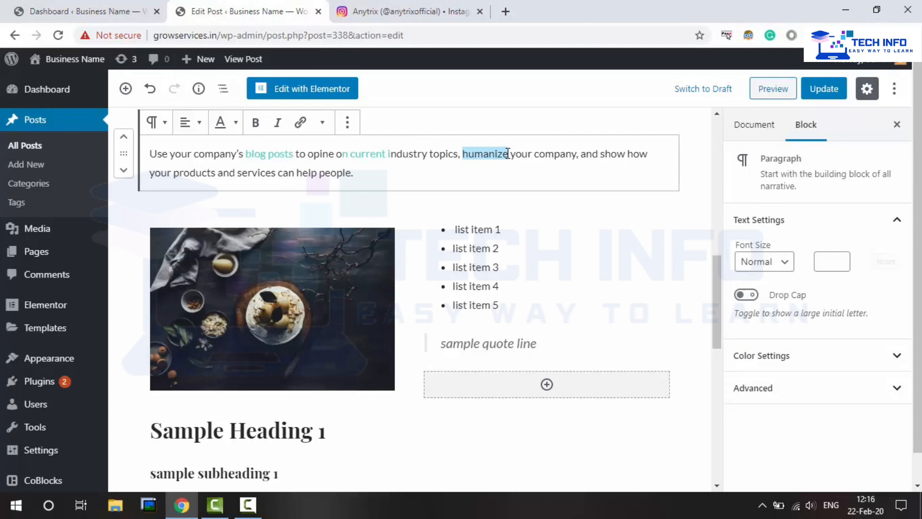
pyautogui.hotkey('ctrl', 'v')
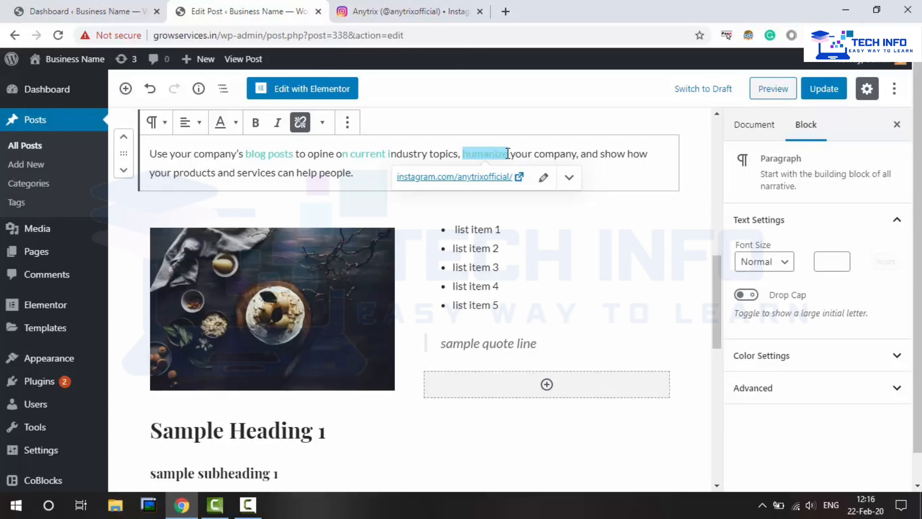
# Step: Set the "humanize" Instagram link to open in a new tab
pyautogui.click(545, 180)
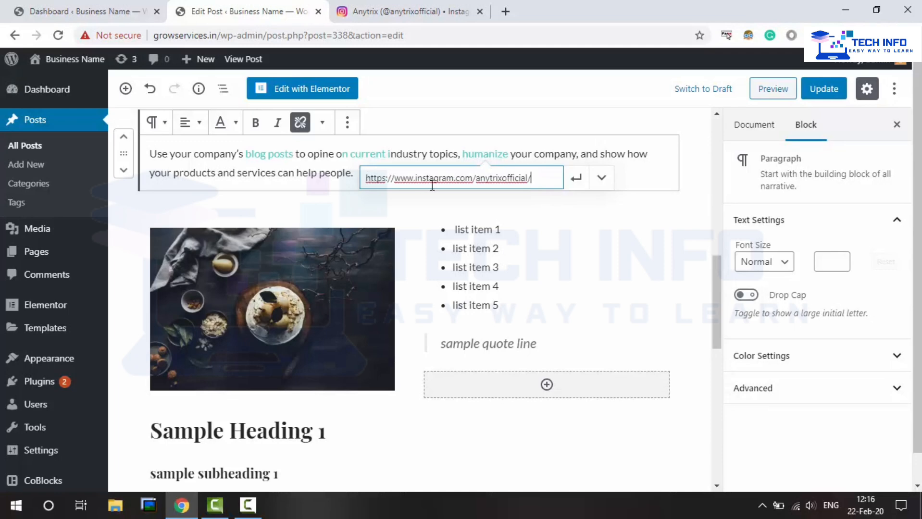
pyautogui.click(602, 177)
pyautogui.click(602, 178)
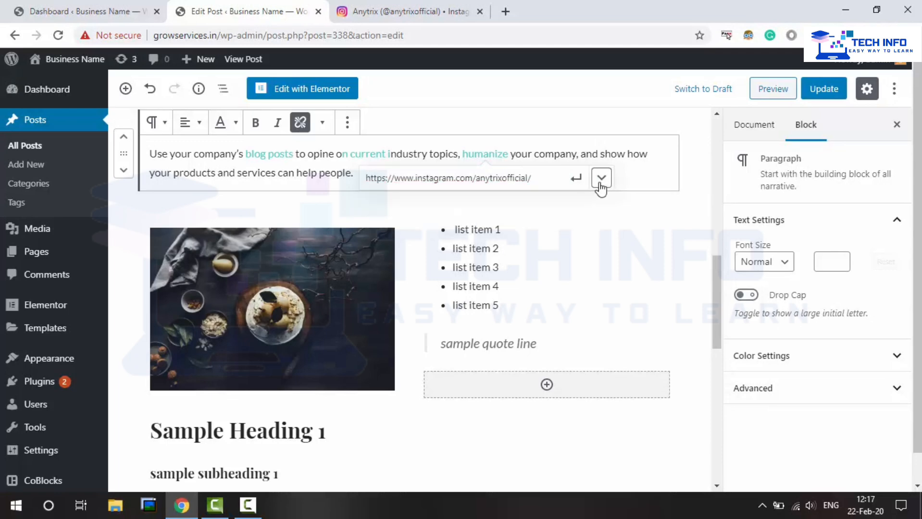
pyautogui.click(602, 179)
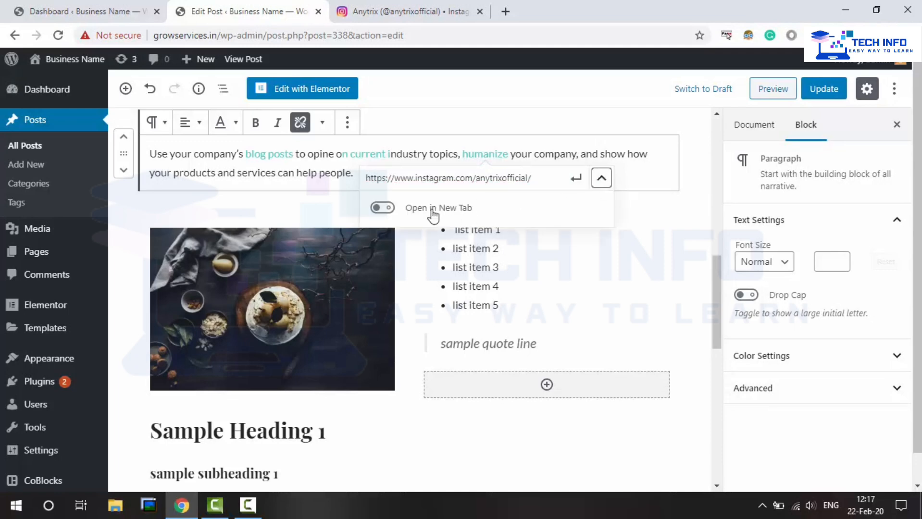
pyautogui.click(383, 211)
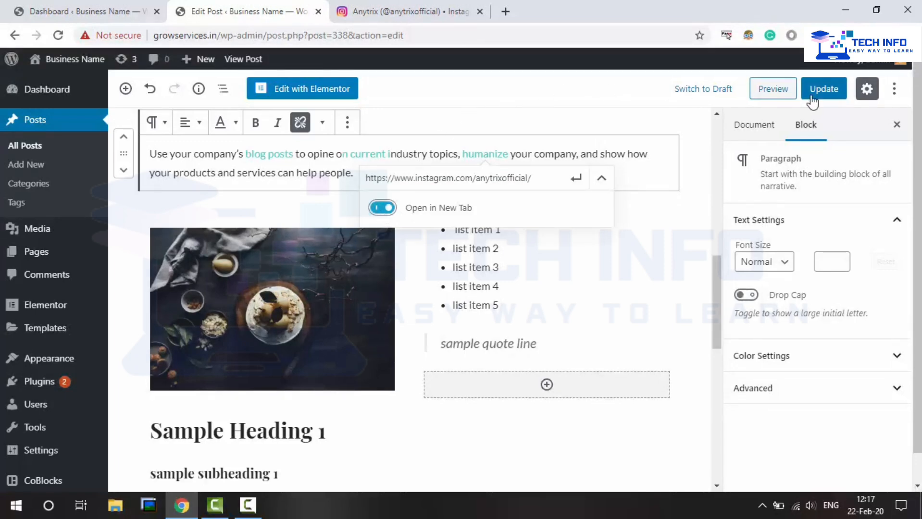
# Step: Update the post and open its live page in a new browser tab
pyautogui.click(833, 94)
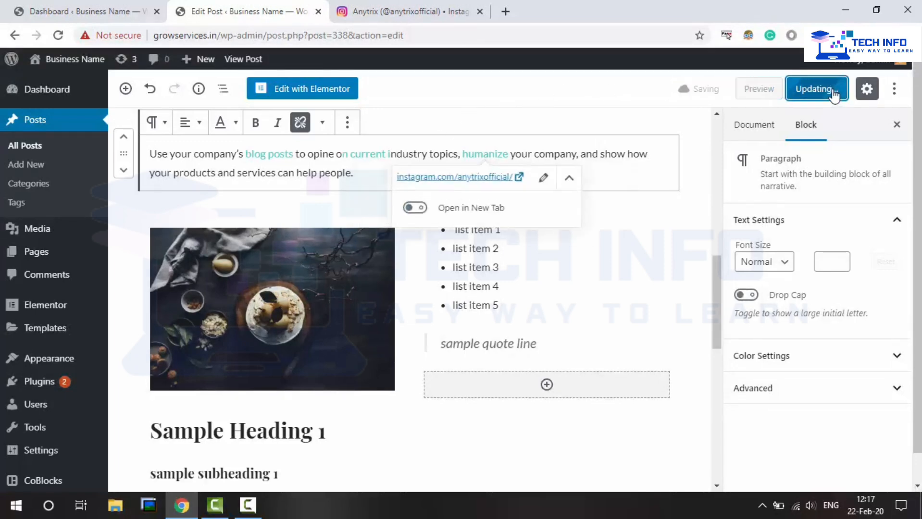
pyautogui.rightClick(250, 61)
pyautogui.click(265, 71)
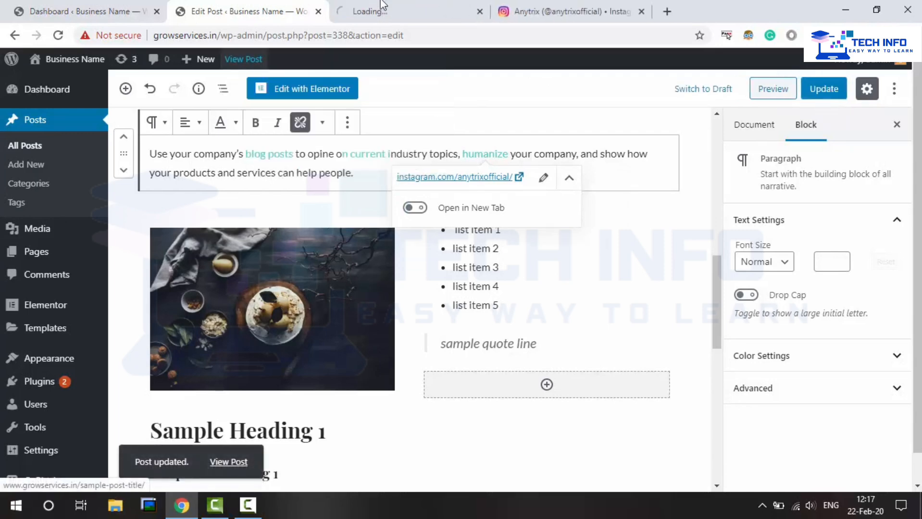
pyautogui.click(397, 7)
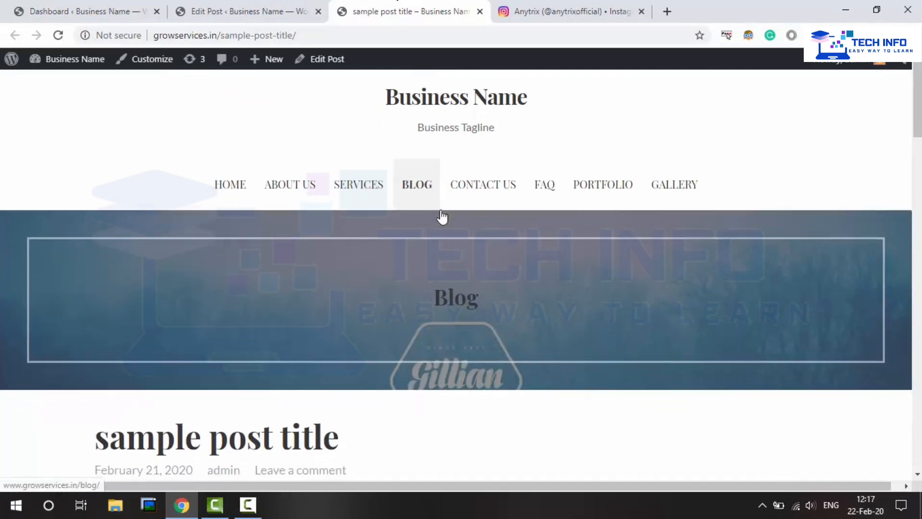
# Step: Locate the "humanize" link on the live post and close the original Instagram tab
pyautogui.scroll(-15, 441, 218)
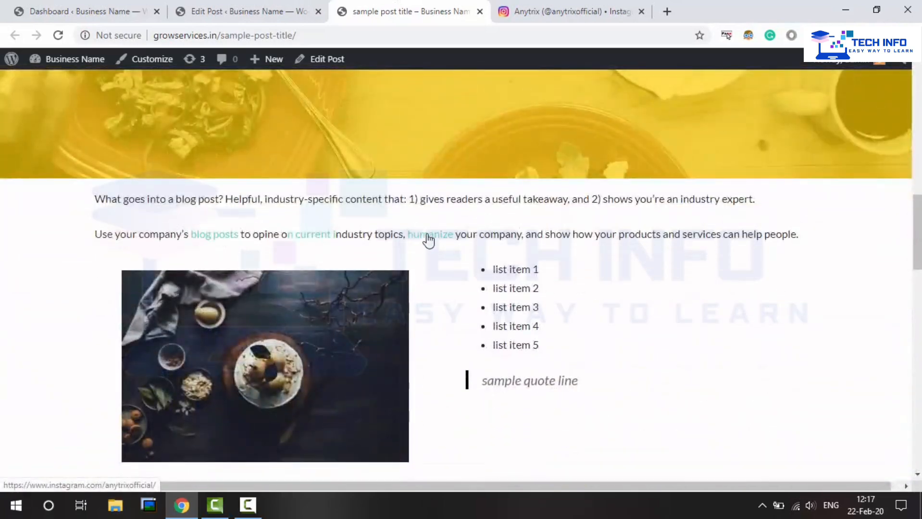
pyautogui.click(584, 7)
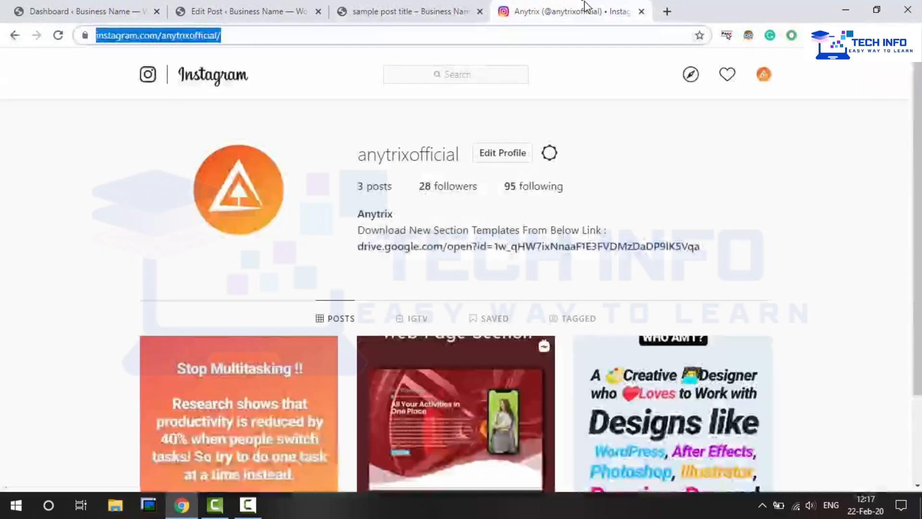
pyautogui.click(642, 11)
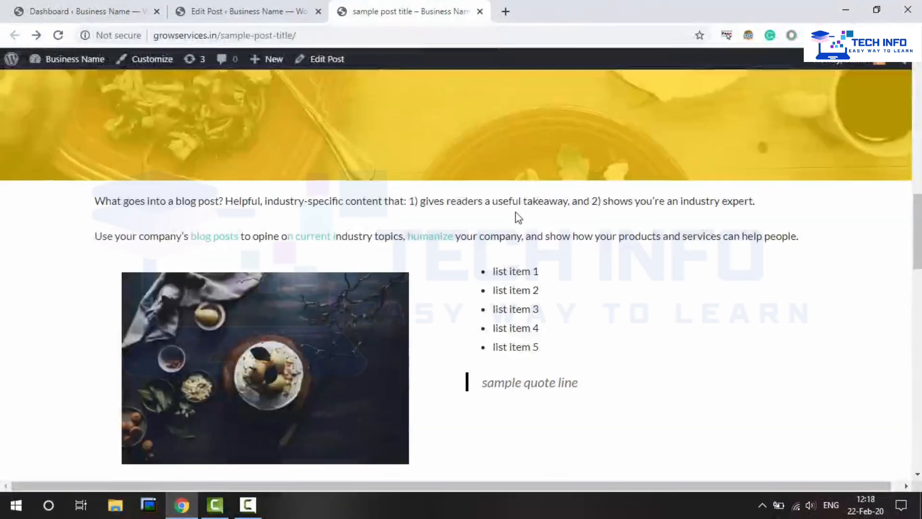
# Step: Follow the "humanize" link on the live post, then close the Instagram and live post tabs
pyautogui.click(437, 240)
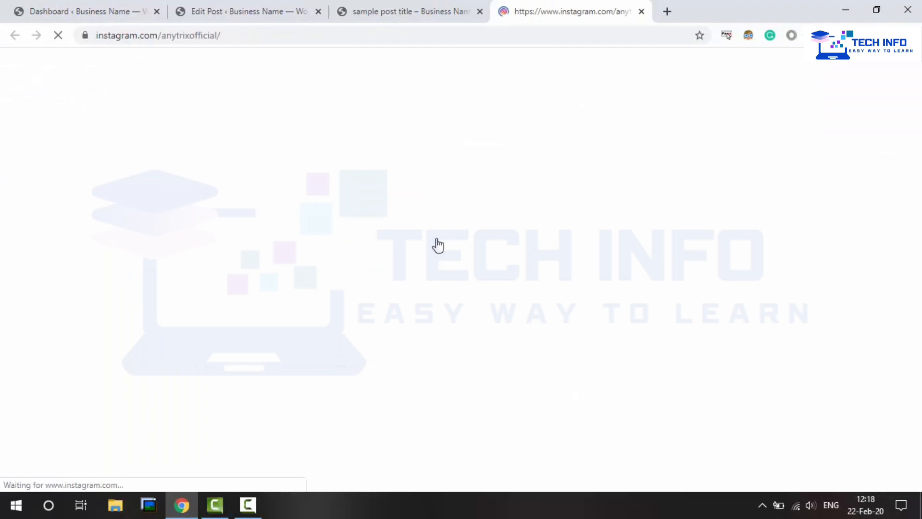
pyautogui.moveTo(258, 36); pyautogui.dragTo(119, 35)
pyautogui.click(387, 11)
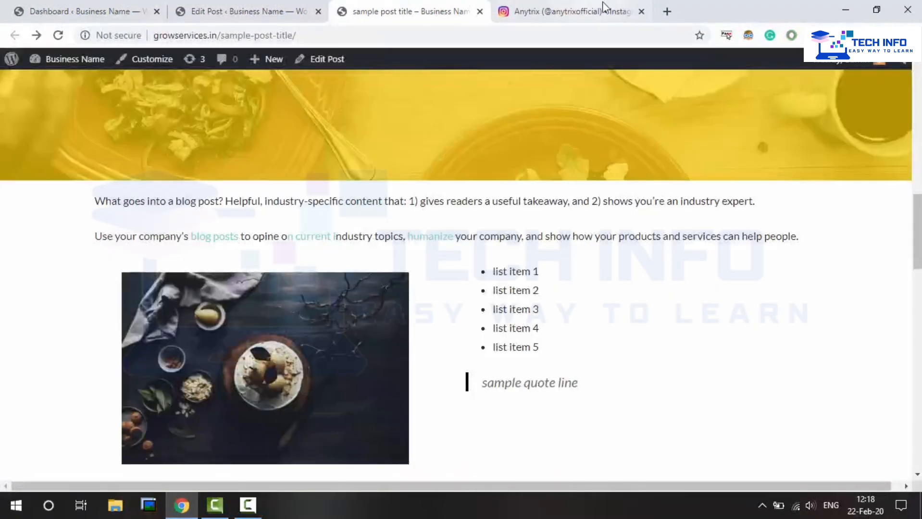
pyautogui.click(642, 12)
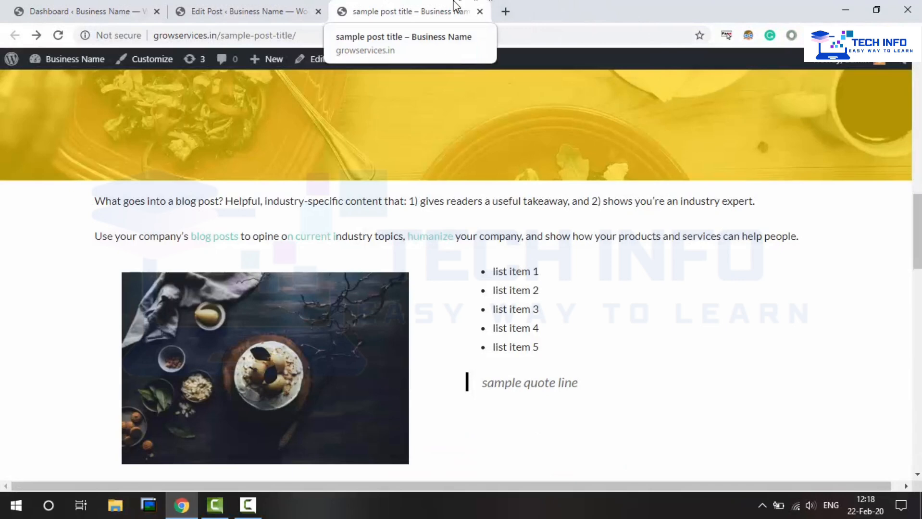
pyautogui.click(246, 11)
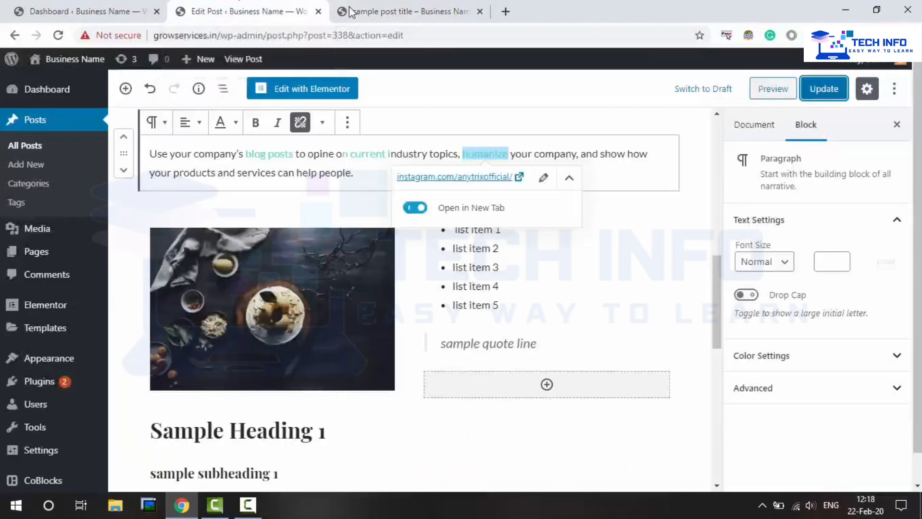
pyautogui.click(479, 11)
# Step: Remove the Blog page link from the text "n current i" in the paragraph
pyautogui.click(267, 153)
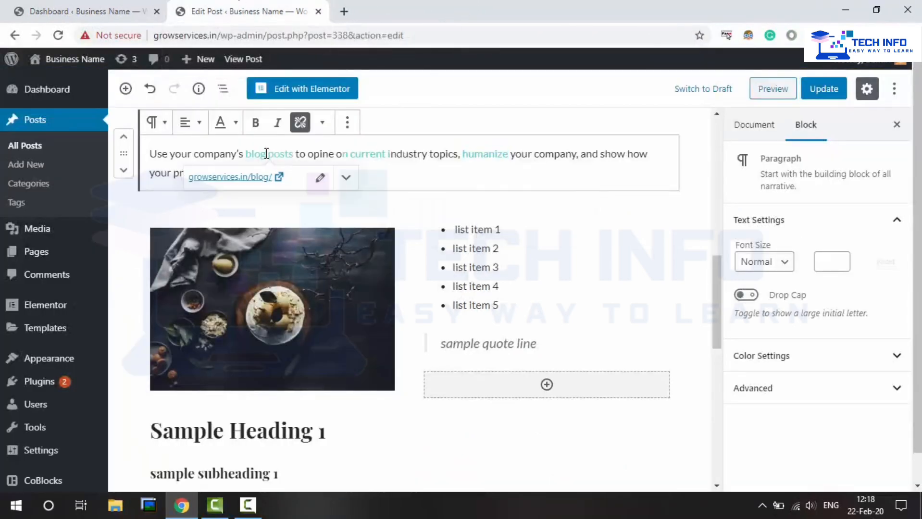
pyautogui.click(374, 155)
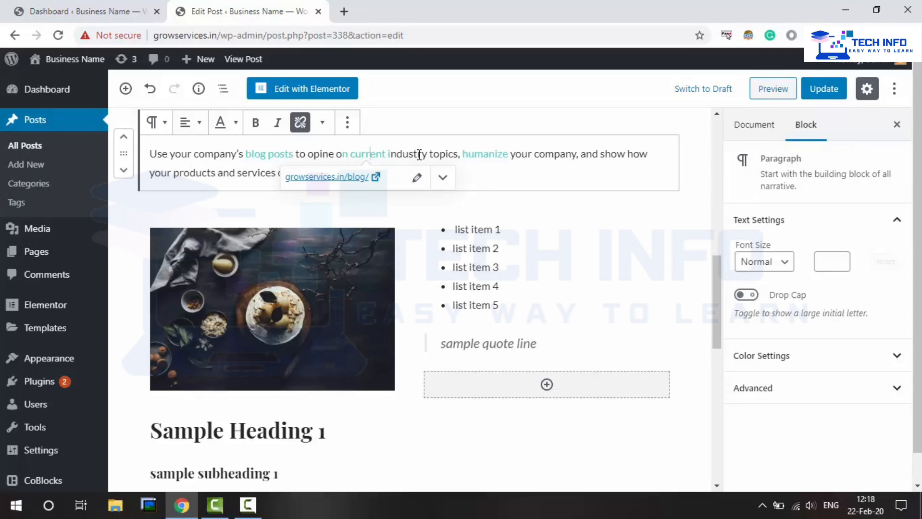
pyautogui.click(405, 153)
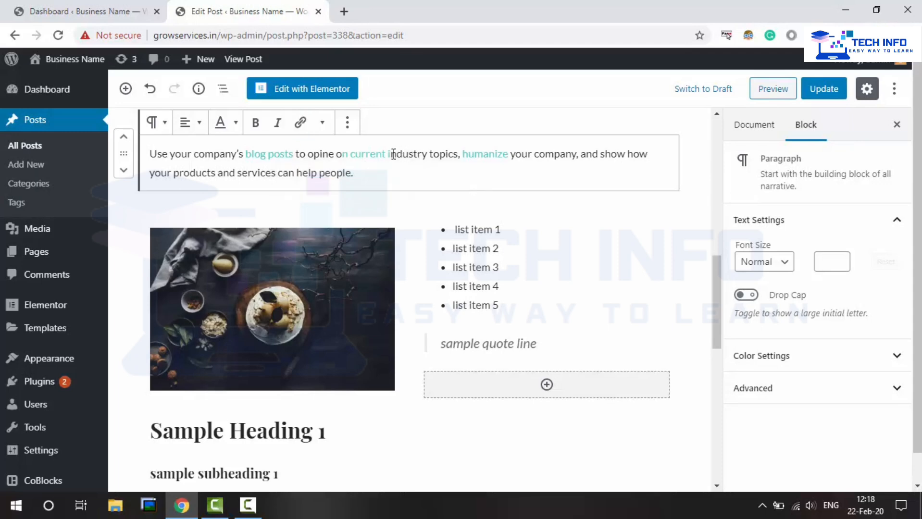
pyautogui.moveTo(392, 154); pyautogui.dragTo(345, 154)
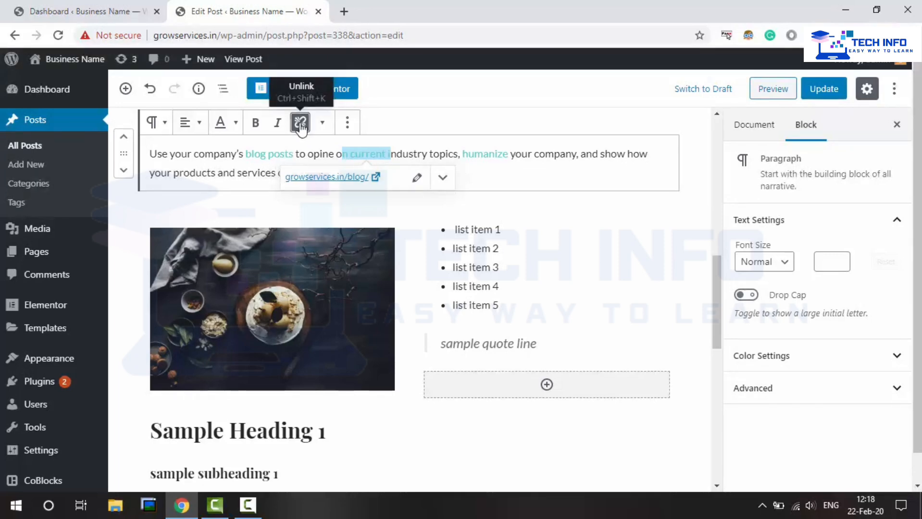
pyautogui.hotkey('ctrl', 'shift', 'k')
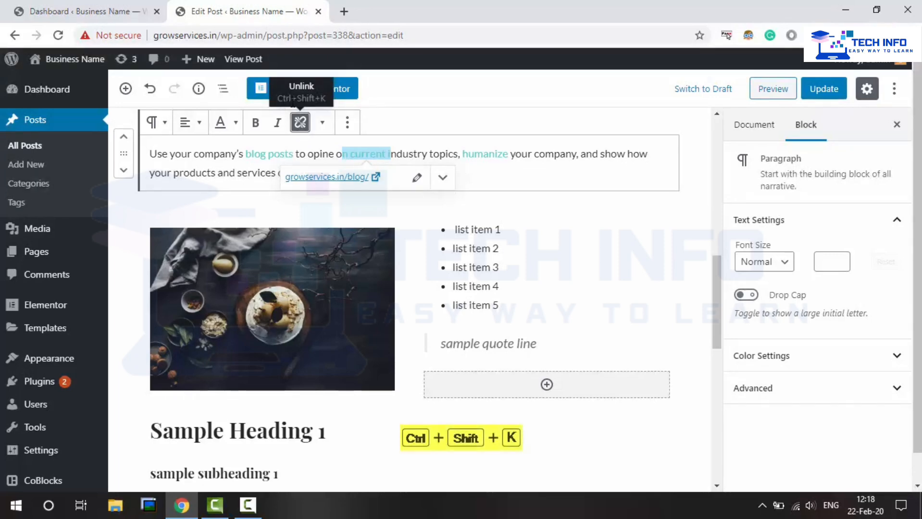
pyautogui.click(302, 126)
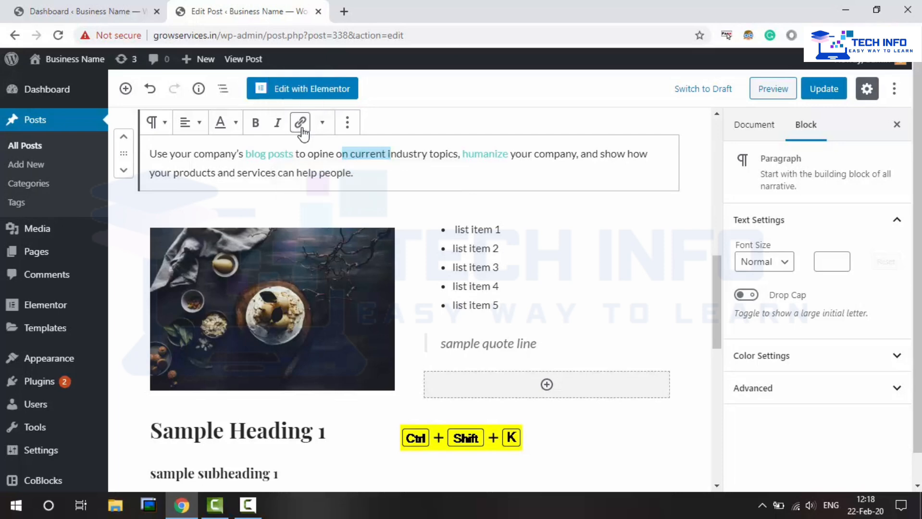
pyautogui.click(380, 169)
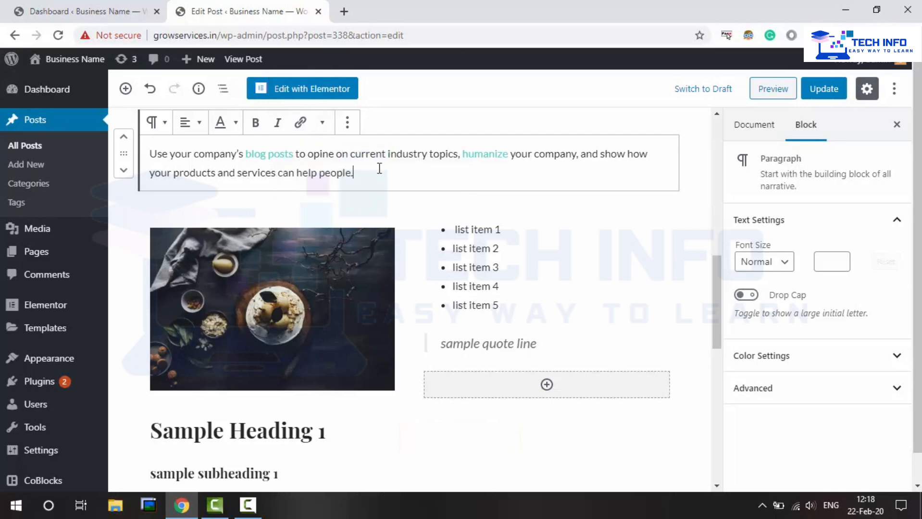
# Step: Check the unlinked text "on current" and update the post
pyautogui.moveTo(336, 154); pyautogui.dragTo(360, 153)
pyautogui.click(363, 174)
pyautogui.click(823, 91)
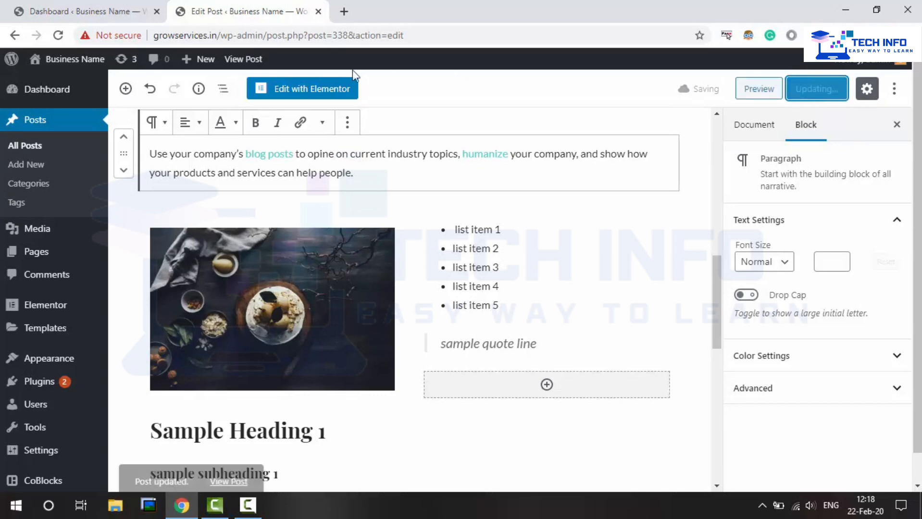
# Step: Open the live post in a new tab, check the unlinked text "on current" in the second paragraph, and close that tab
pyautogui.rightClick(245, 59)
pyautogui.click(279, 69)
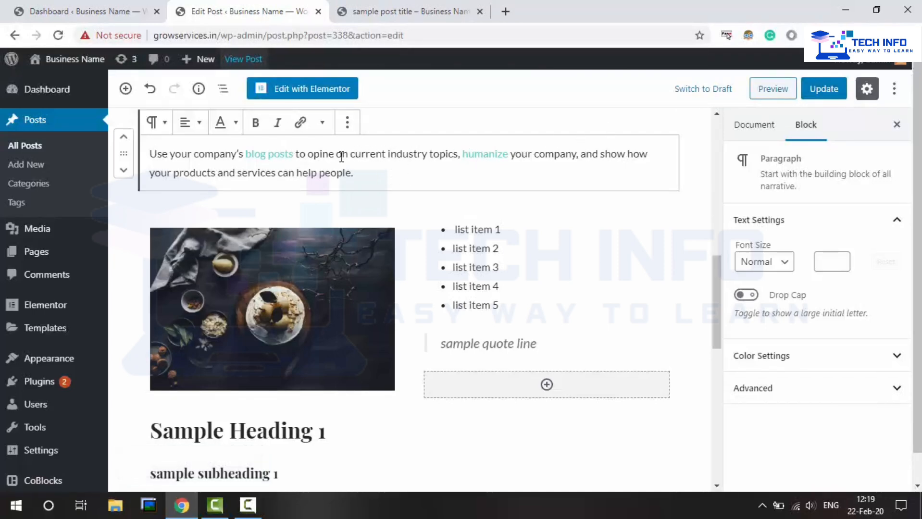
pyautogui.click(417, 8)
pyautogui.scroll(-5, 391, 196)
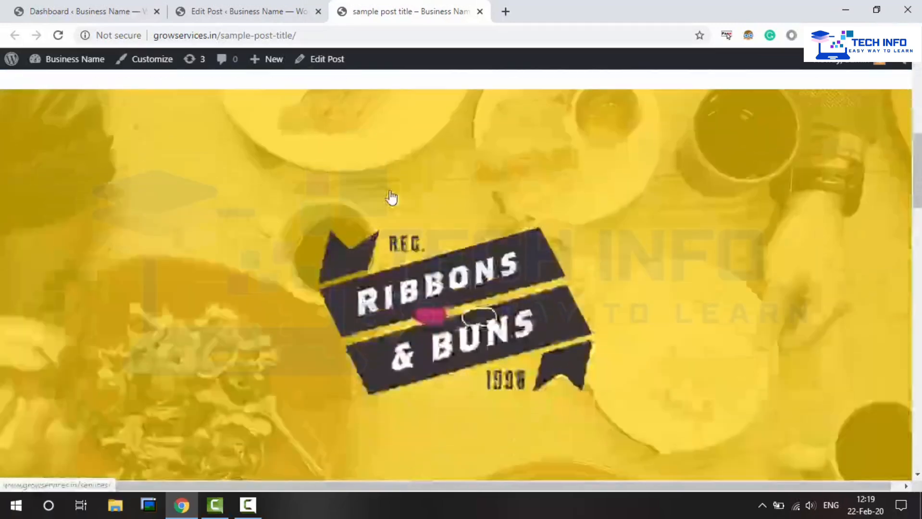
pyautogui.scroll(-5, 391, 197)
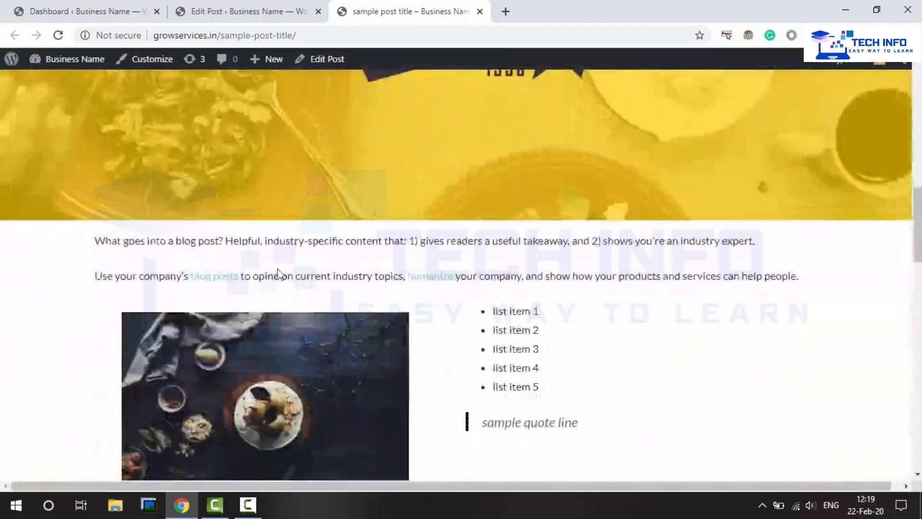
pyautogui.moveTo(264, 276); pyautogui.dragTo(373, 275)
pyautogui.click(308, 275)
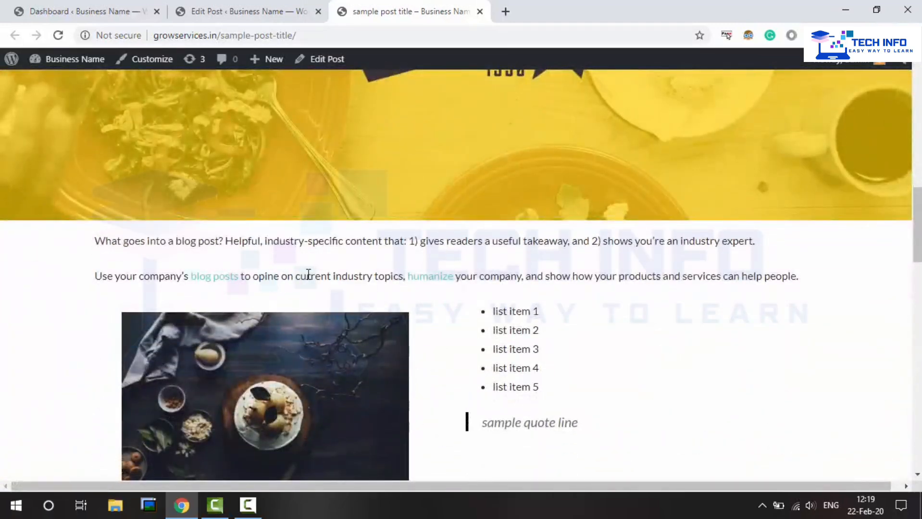
pyautogui.moveTo(279, 278); pyautogui.dragTo(324, 276)
pyautogui.click(240, 11)
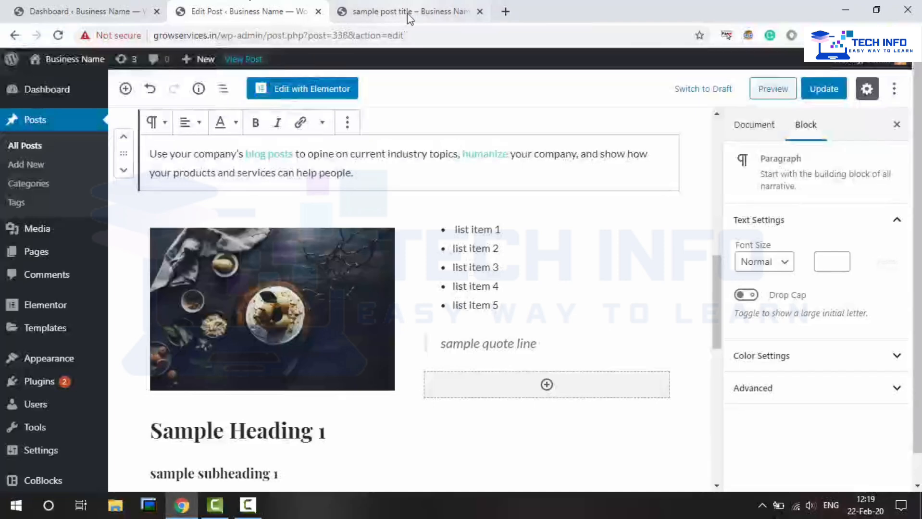
pyautogui.click(480, 12)
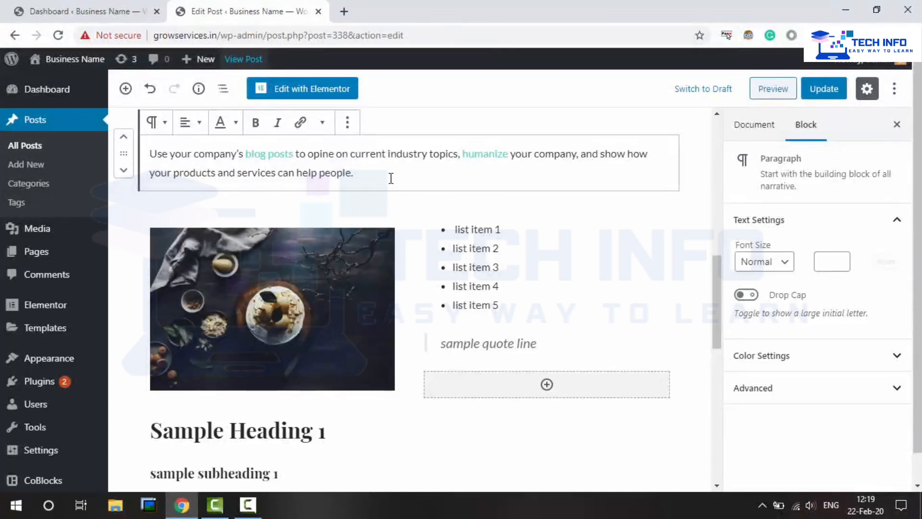
pyautogui.click(322, 278)
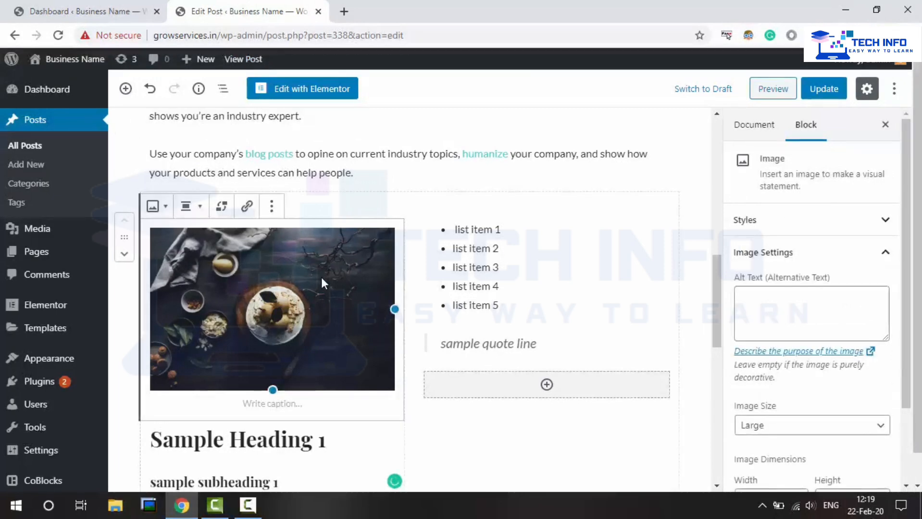
pyautogui.click(247, 207)
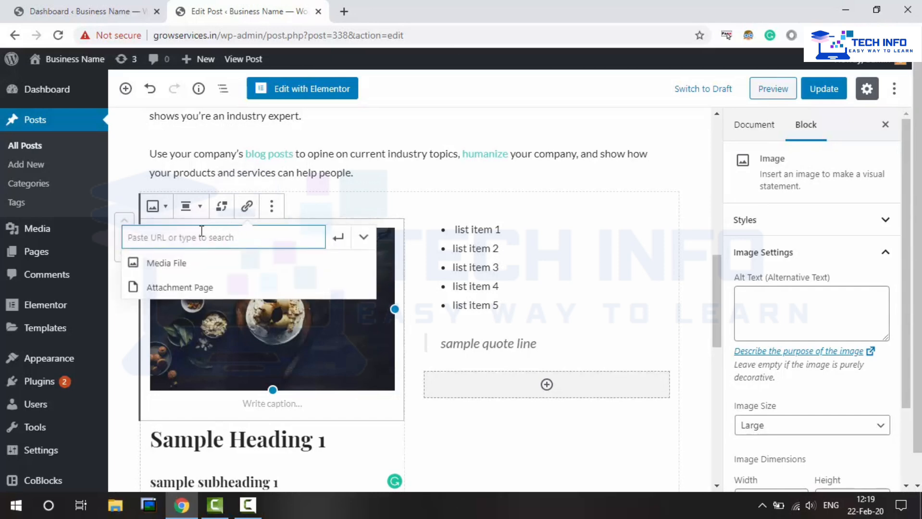
pyautogui.write('https://www.instagram.com/anytrixofficial/')
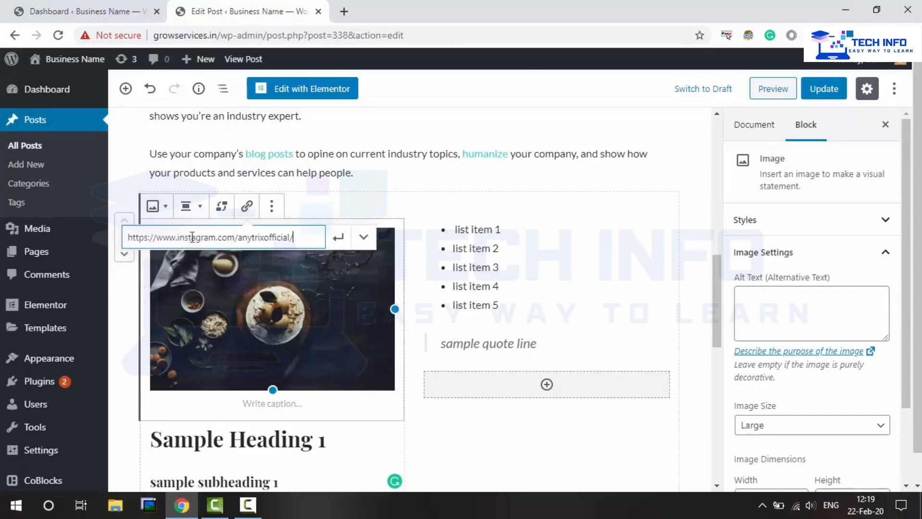
pyautogui.click(363, 237)
pyautogui.click(143, 269)
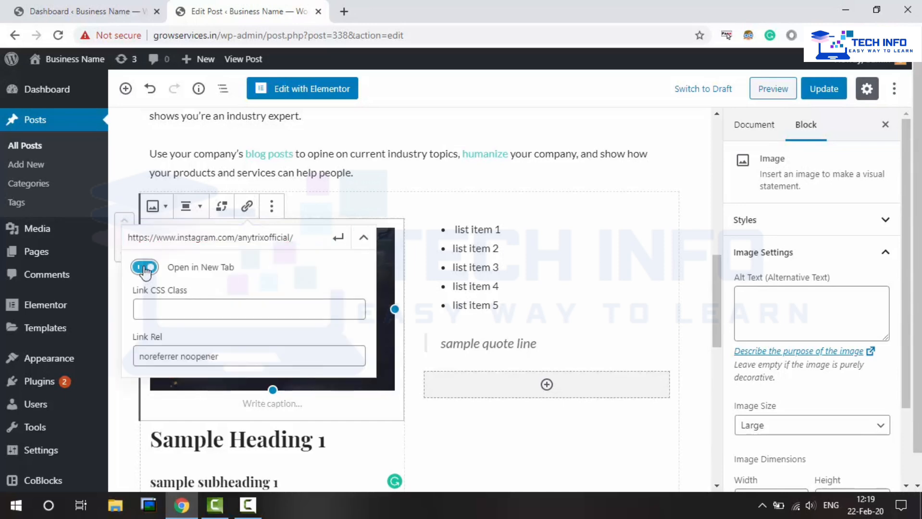
pyautogui.click(363, 237)
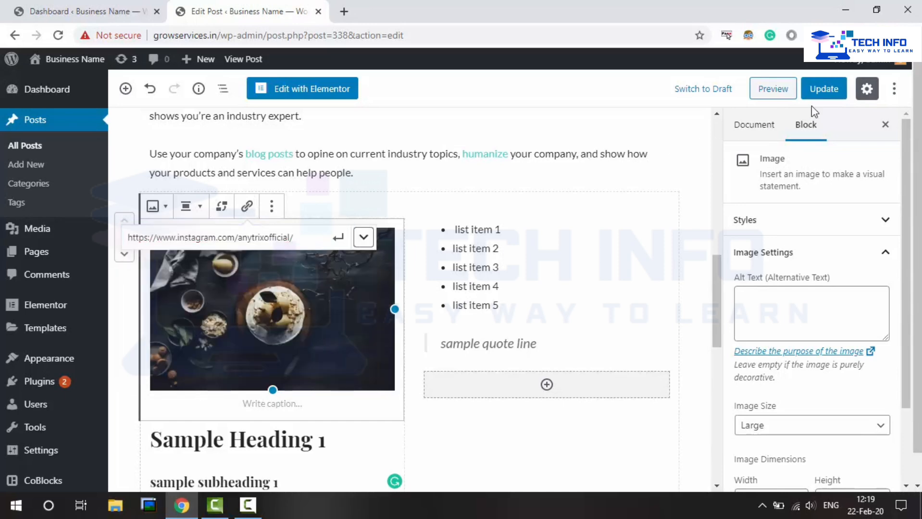
pyautogui.click(824, 90)
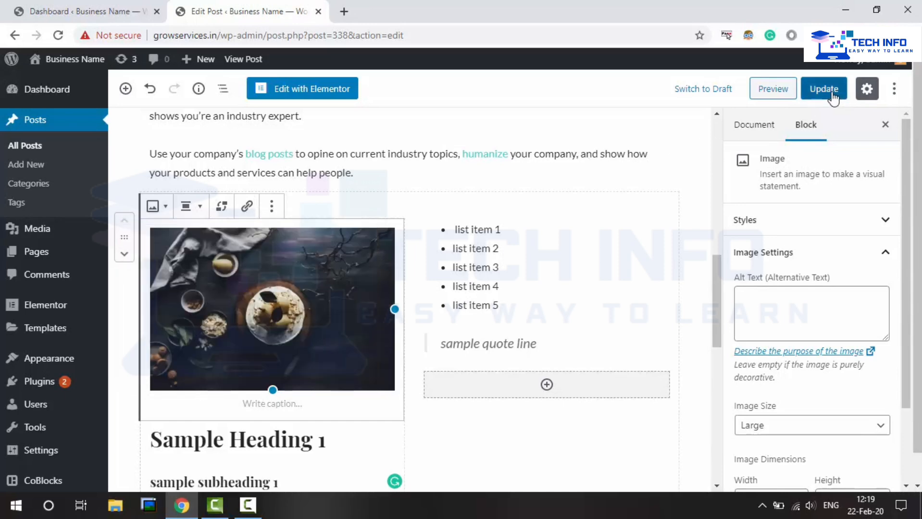
# Step: Open the live post in a new tab, follow the food image's link, and close the resulting Instagram tab
pyautogui.rightClick(246, 63)
pyautogui.click(277, 66)
pyautogui.click(404, 1)
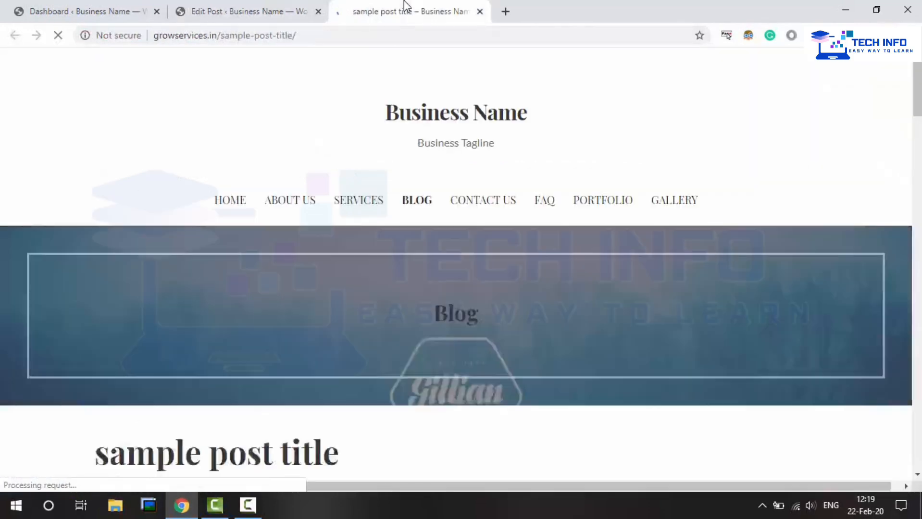
pyautogui.scroll(-20, 536, 182)
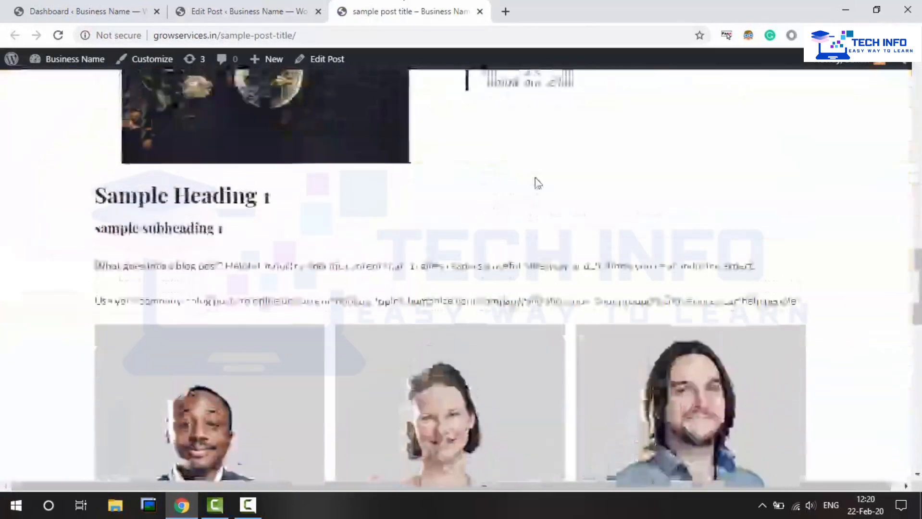
pyautogui.scroll(3, 538, 183)
pyautogui.scroll(-2, 535, 181)
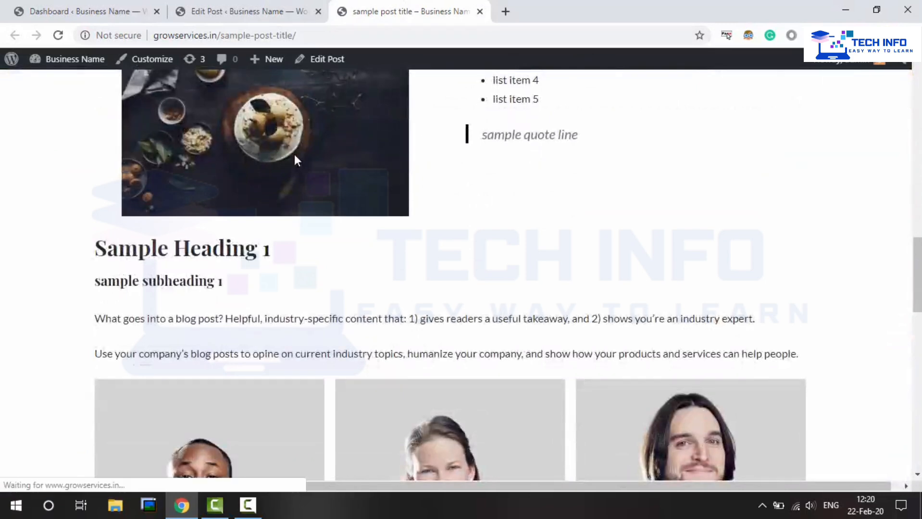
pyautogui.scroll(4, 294, 156)
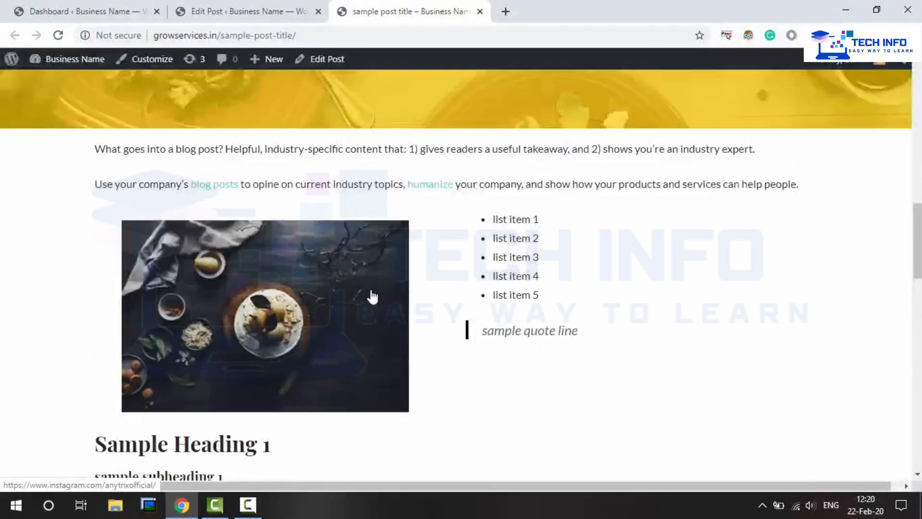
pyautogui.click(356, 295)
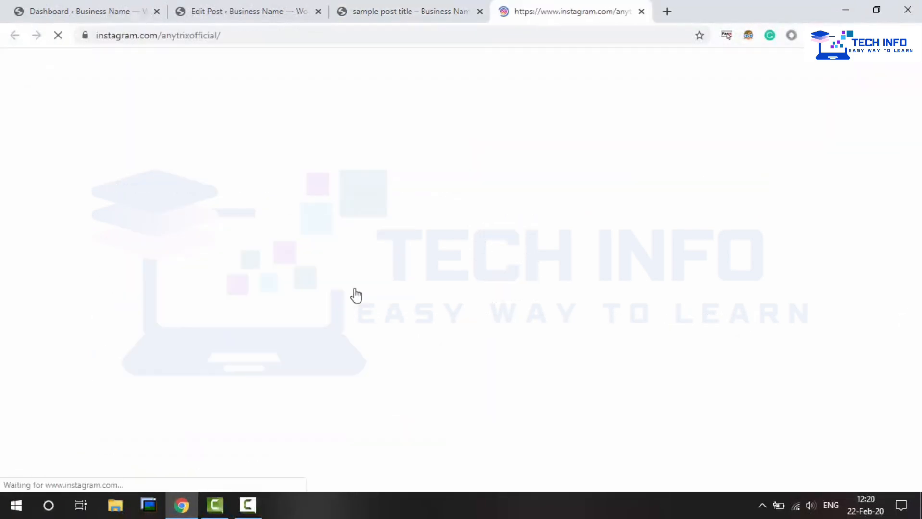
pyautogui.hotkey('ctrl', 'w')
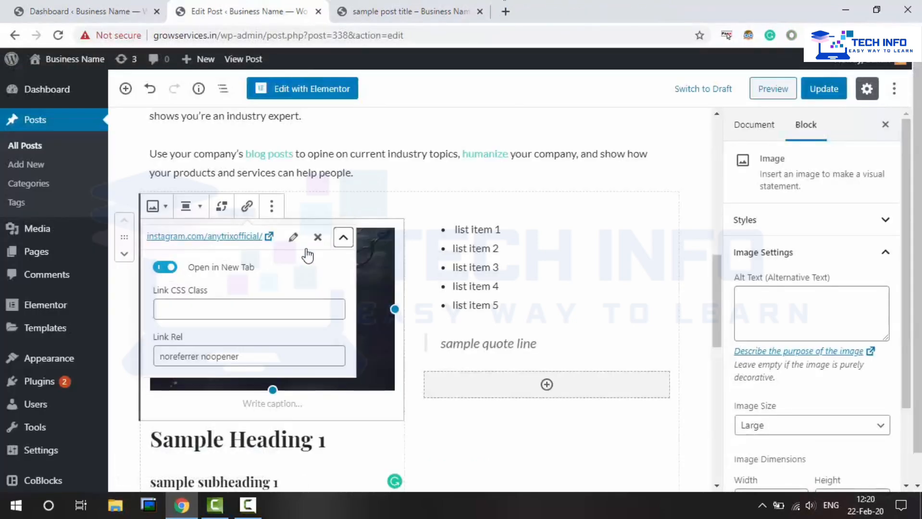
# Step: Collapse the food image's link settings, update the post, and reload the live post
pyautogui.click(343, 237)
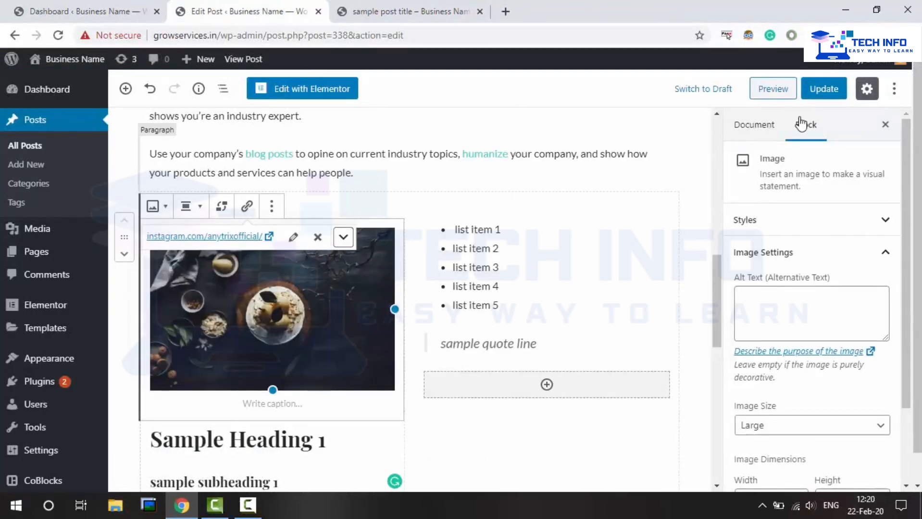
pyautogui.click(826, 91)
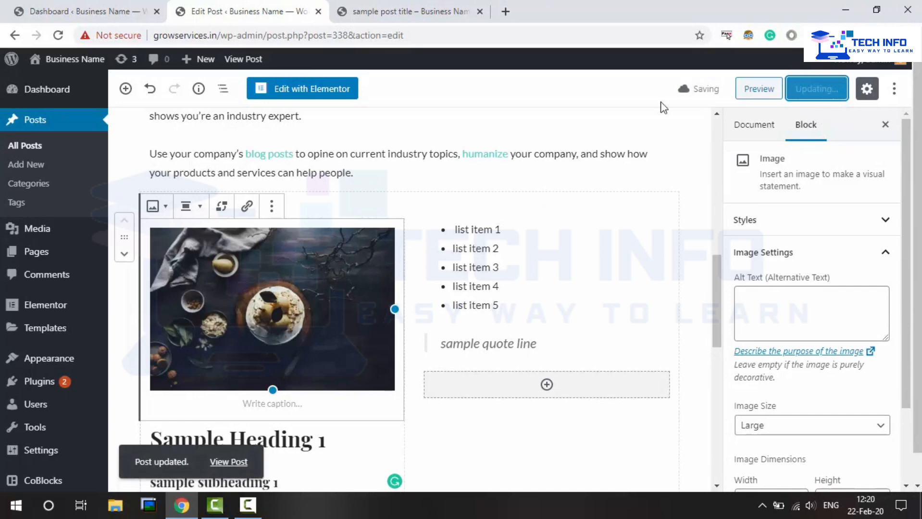
pyautogui.click(407, 7)
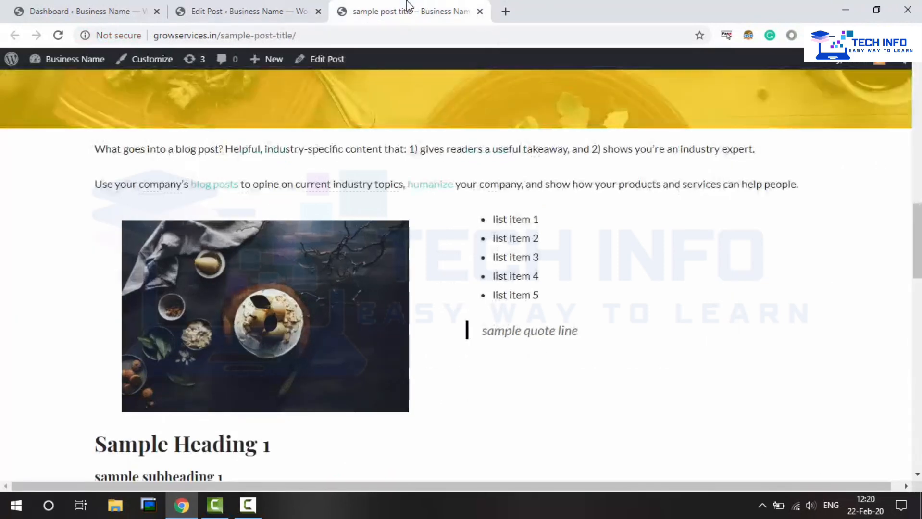
pyautogui.click(57, 36)
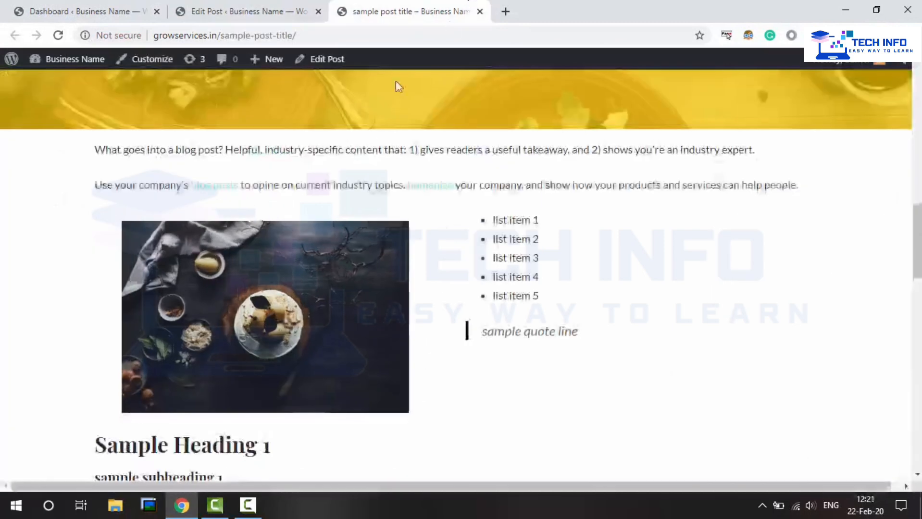
pyautogui.click(292, 11)
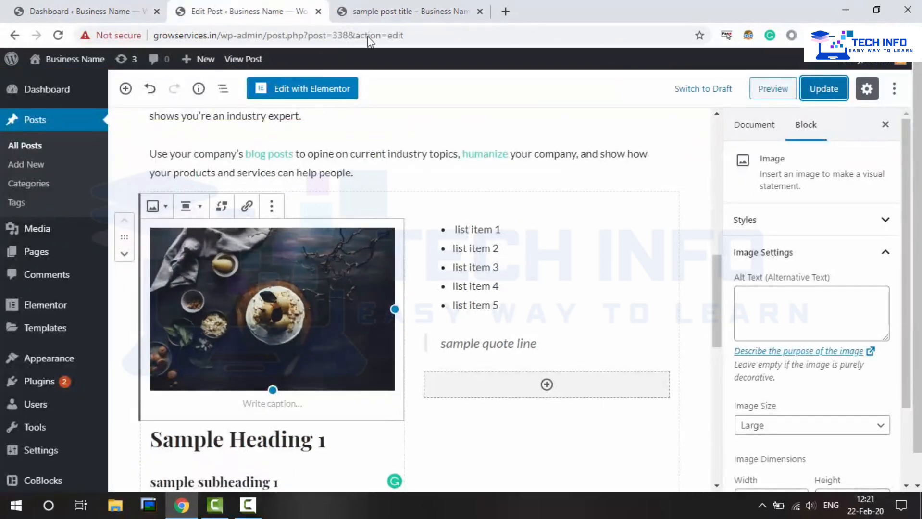
pyautogui.click(399, 11)
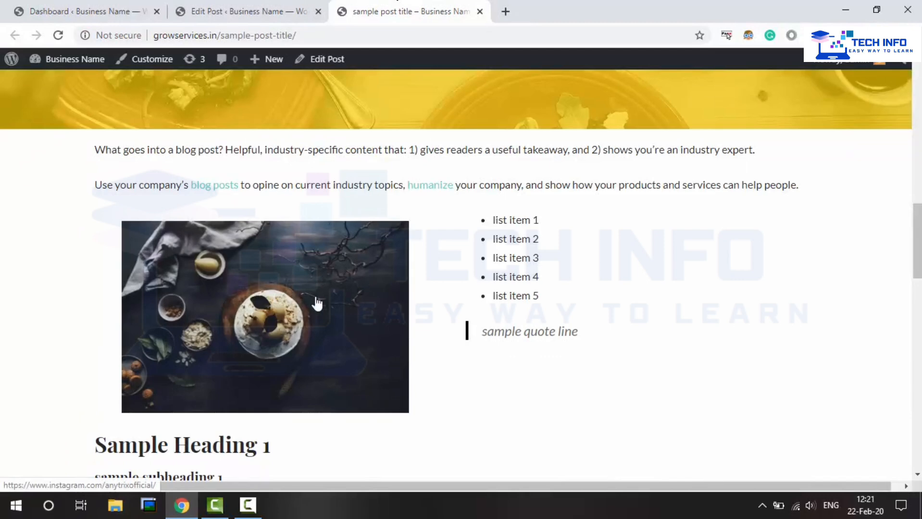
# Step: Follow the image link on the live post, check the Instagram page's address, and close the Instagram and live post tabs
pyautogui.click(262, 292)
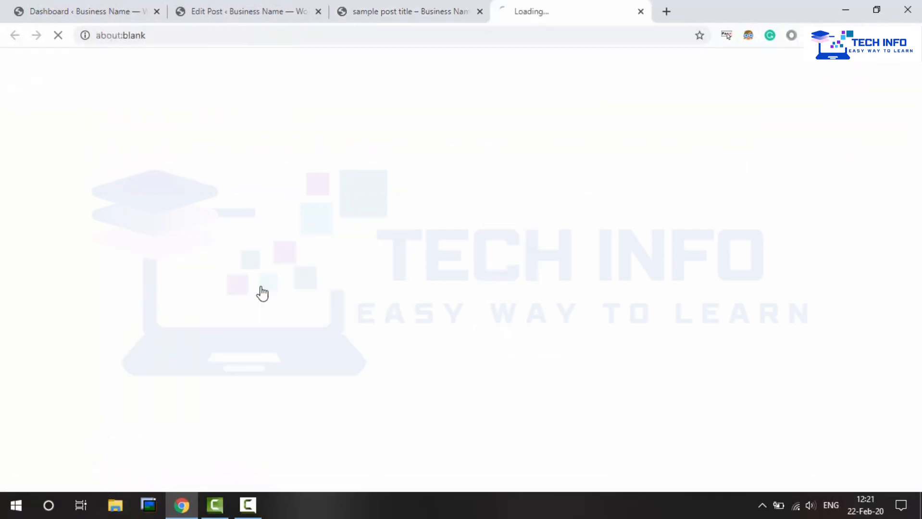
pyautogui.click(383, 29)
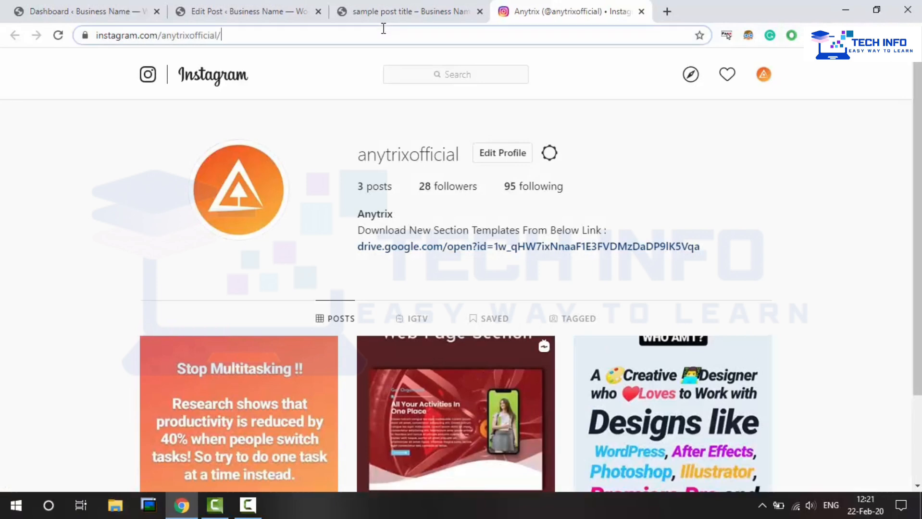
pyautogui.moveTo(258, 33); pyautogui.dragTo(63, 61)
pyautogui.click(67, 107)
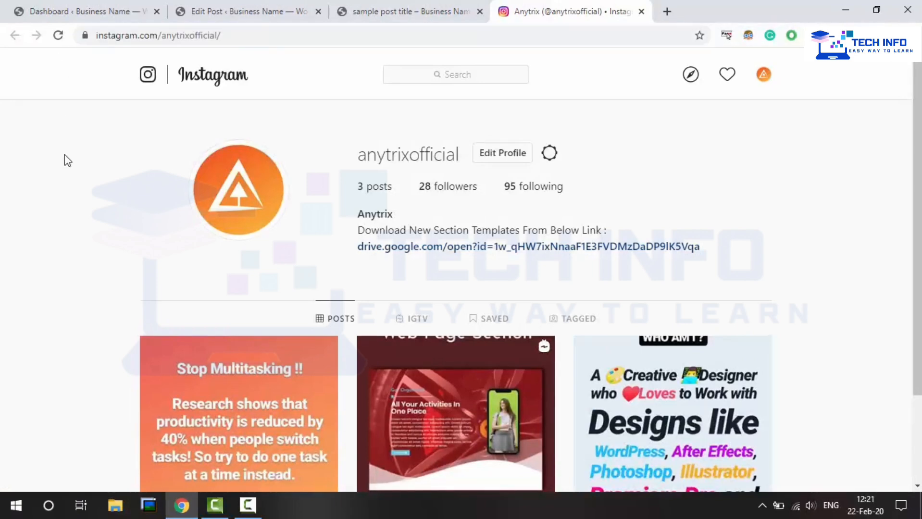
pyautogui.click(454, 7)
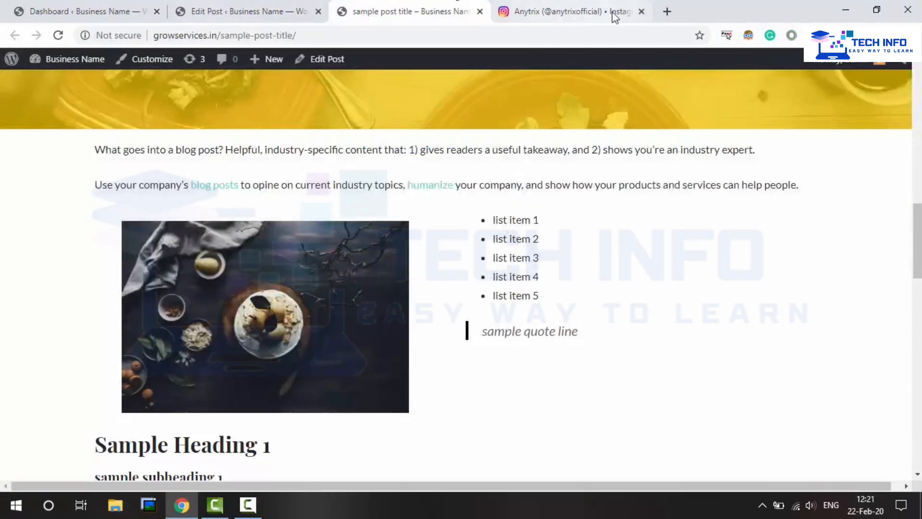
pyautogui.click(642, 12)
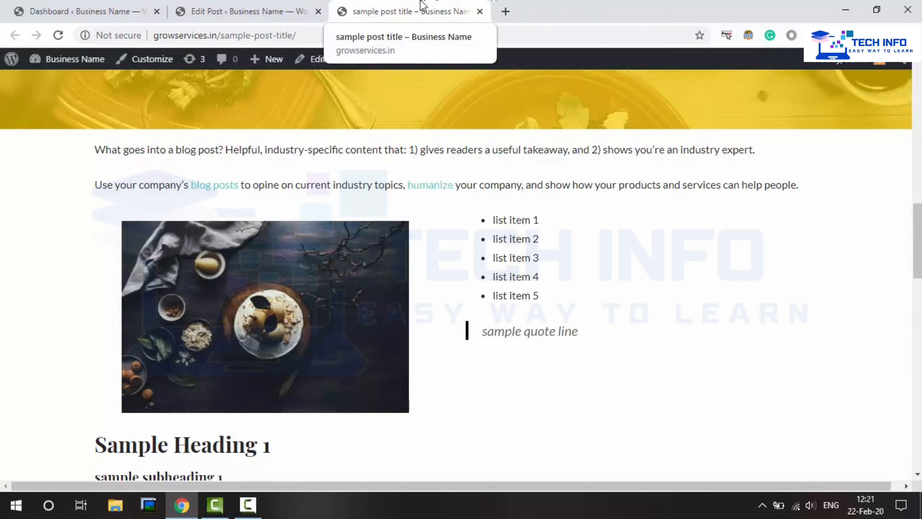
pyautogui.click(289, 7)
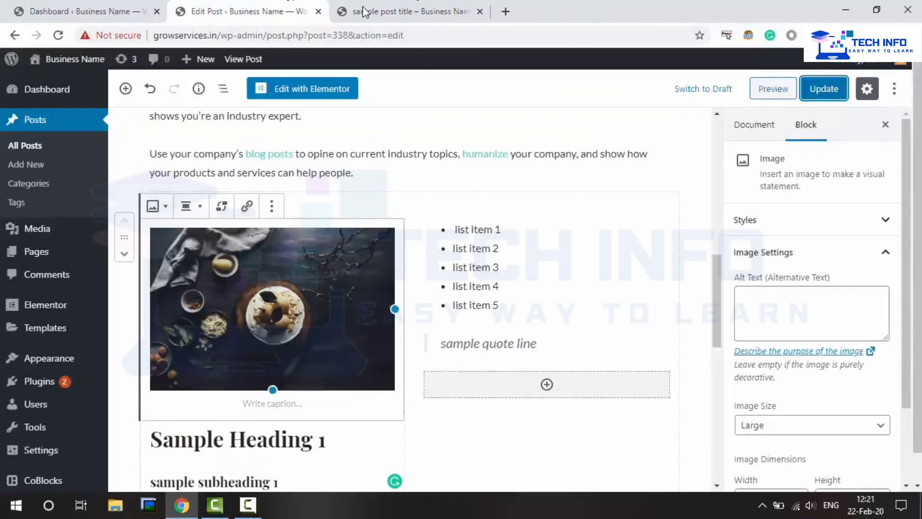
pyautogui.click(480, 11)
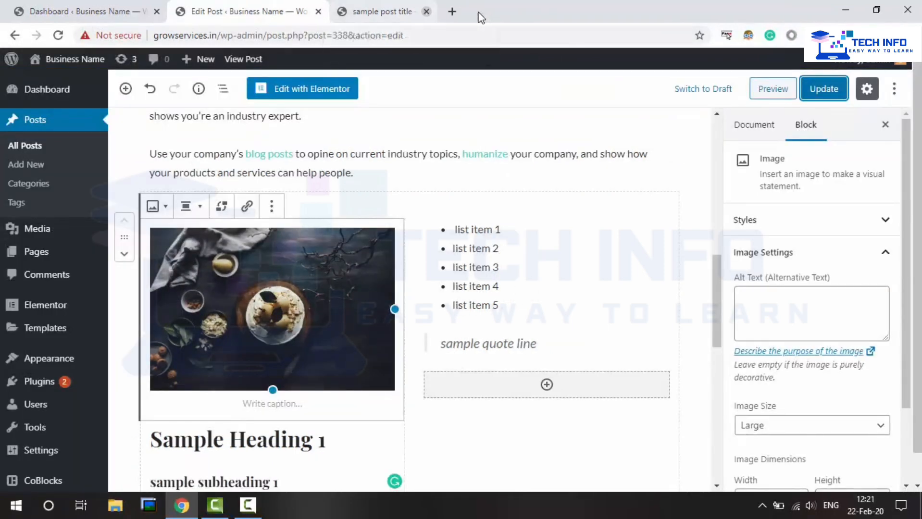
# Step: Insert an empty block before the food image in its column
pyautogui.scroll(-1, 509, 154)
pyautogui.scroll(1, 509, 154)
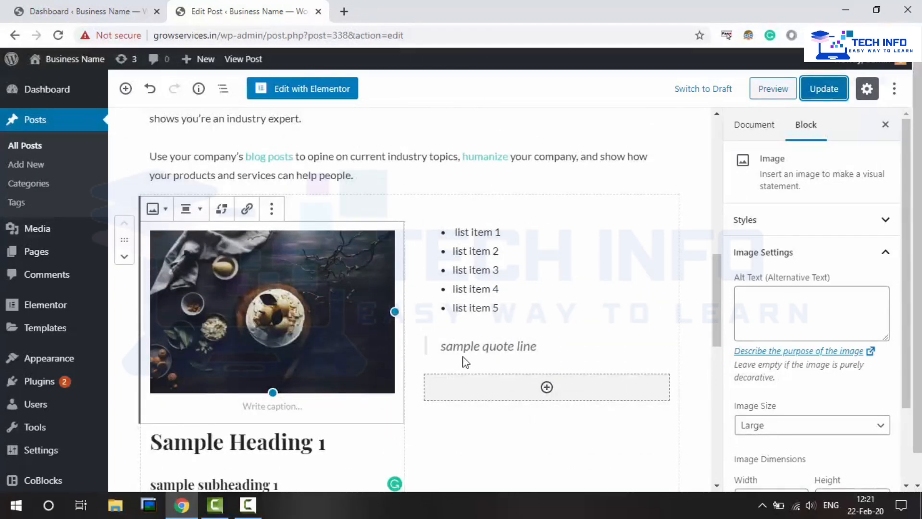
pyautogui.click(452, 234)
pyautogui.click(291, 246)
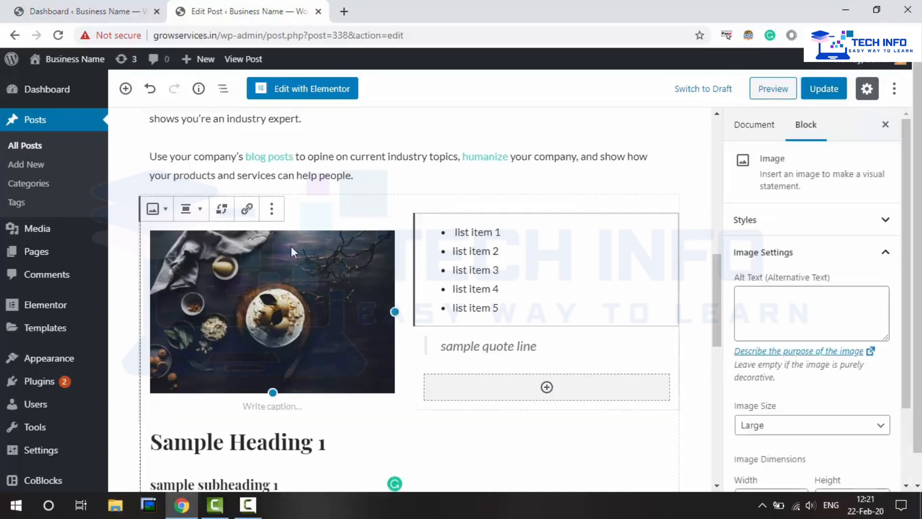
pyautogui.click(271, 210)
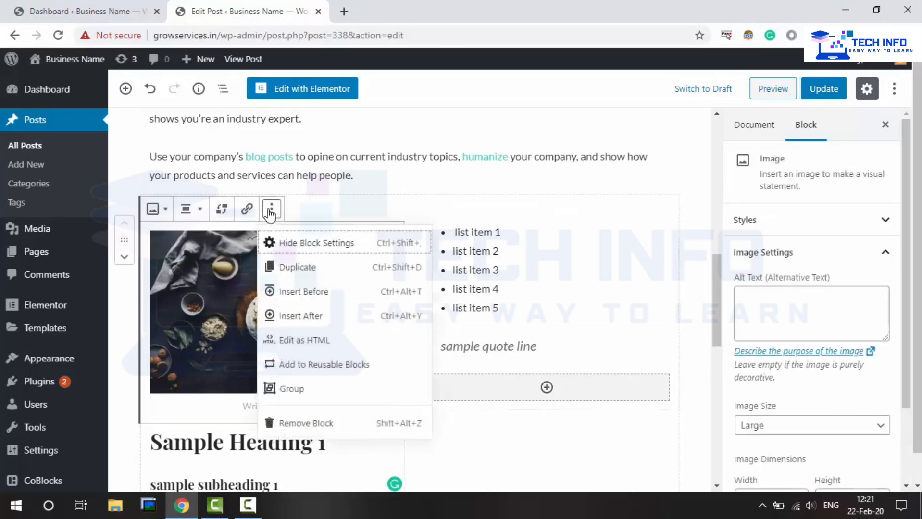
pyautogui.click(319, 291)
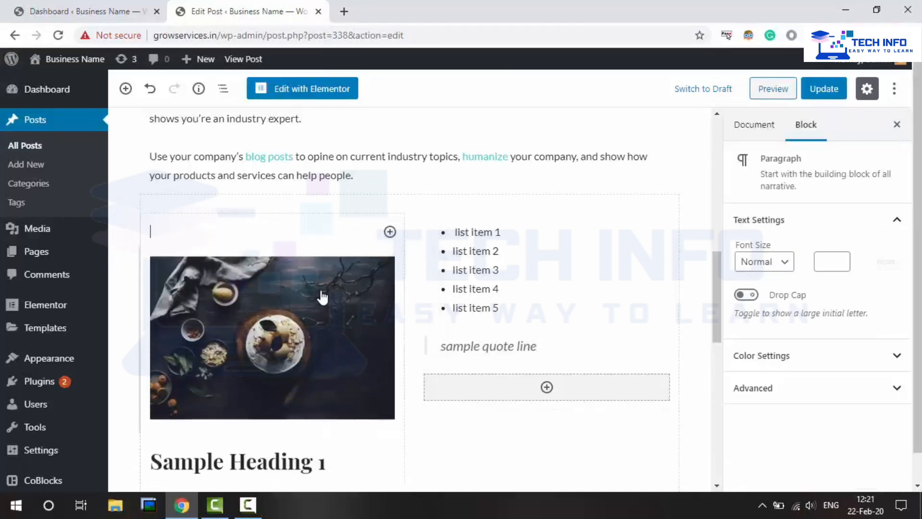
pyautogui.click(390, 234)
pyautogui.write('butt')
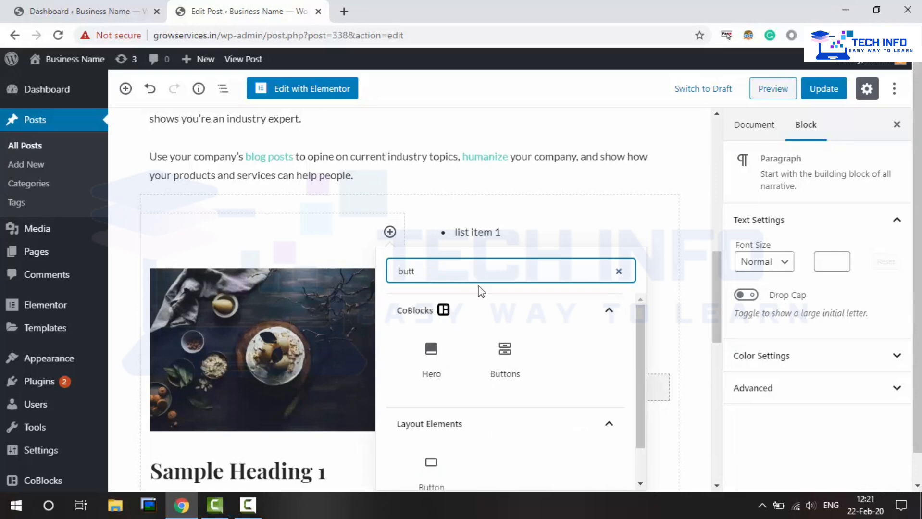
pyautogui.click(495, 353)
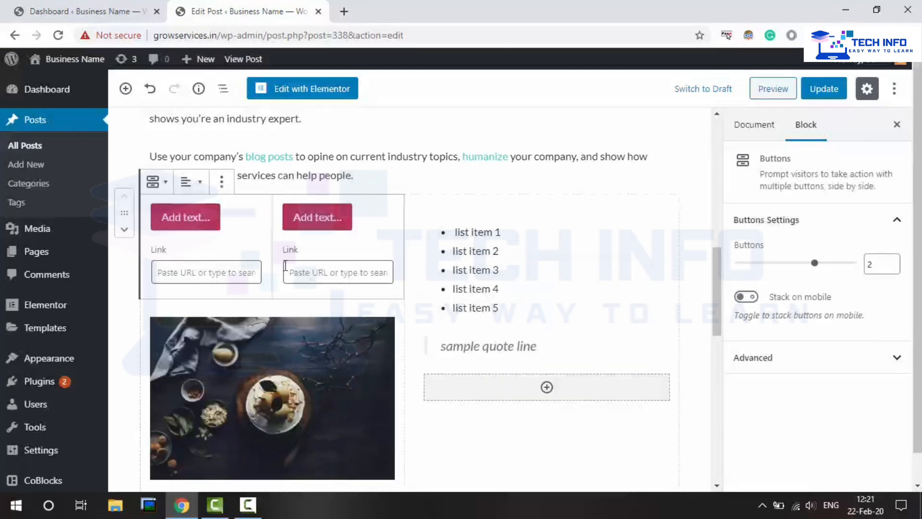
pyautogui.click(184, 272)
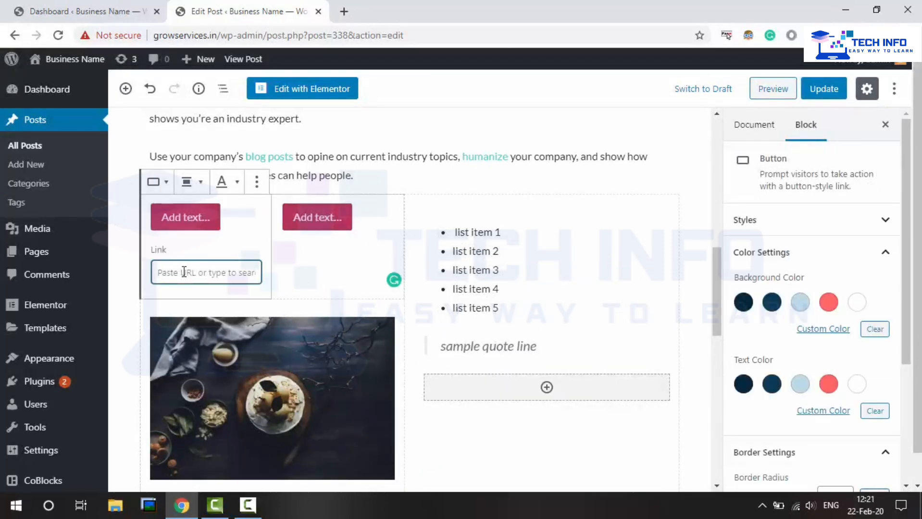
pyautogui.hotkey('ctrl', 'v')
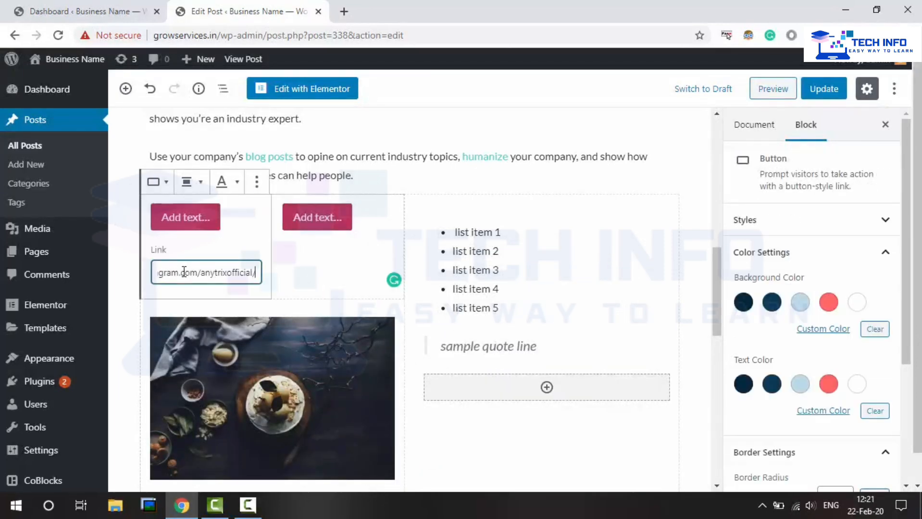
# Step: Label the first button "sample button text" and leave the second button blank
pyautogui.click(317, 222)
pyautogui.click(206, 218)
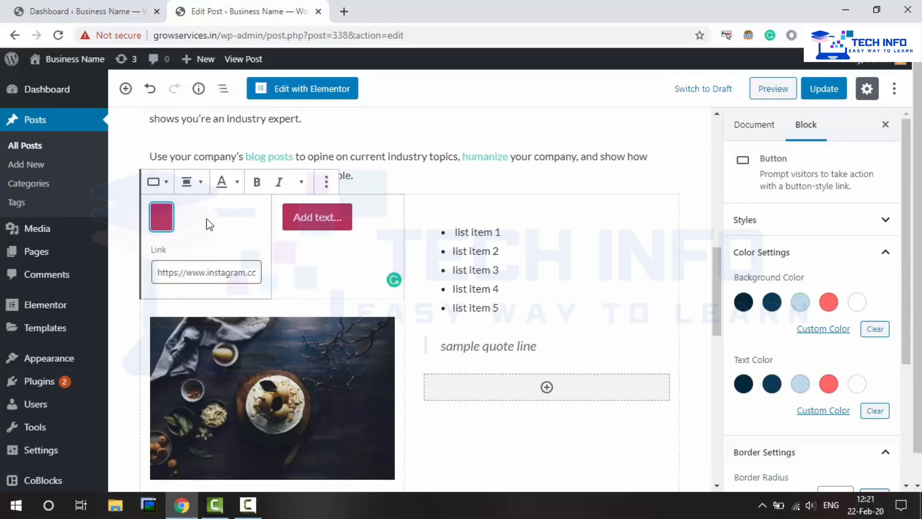
pyautogui.write('sa')
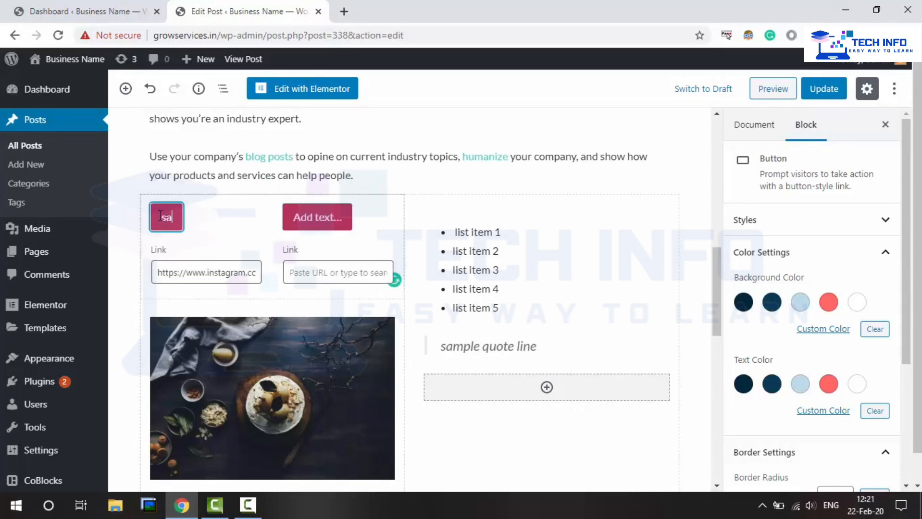
pyautogui.write('mple buttons text')
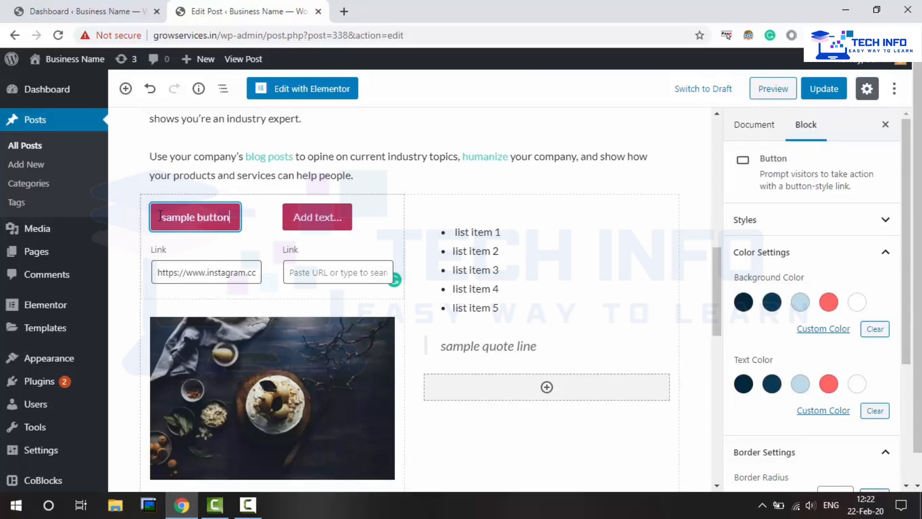
pyautogui.click(377, 217)
pyautogui.click(458, 171)
pyautogui.click(220, 235)
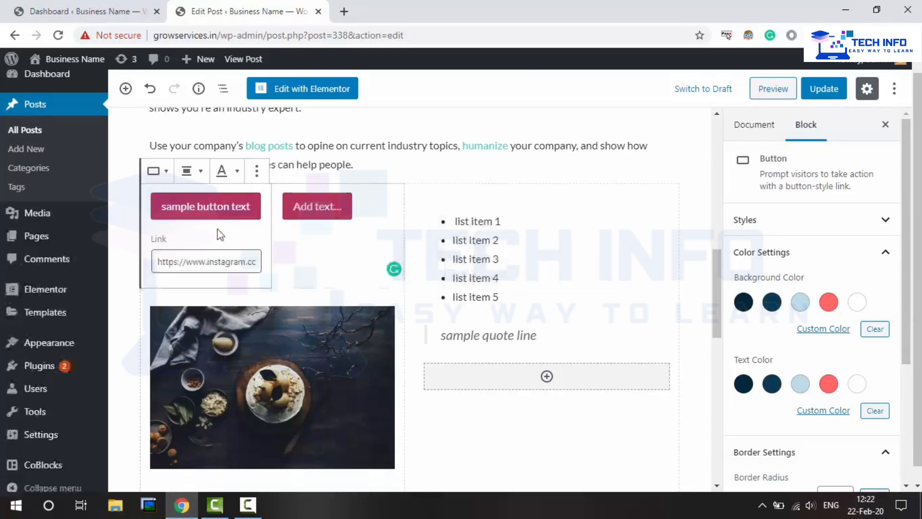
# Step: Update the post and open the live post in a new tab
pyautogui.click(824, 89)
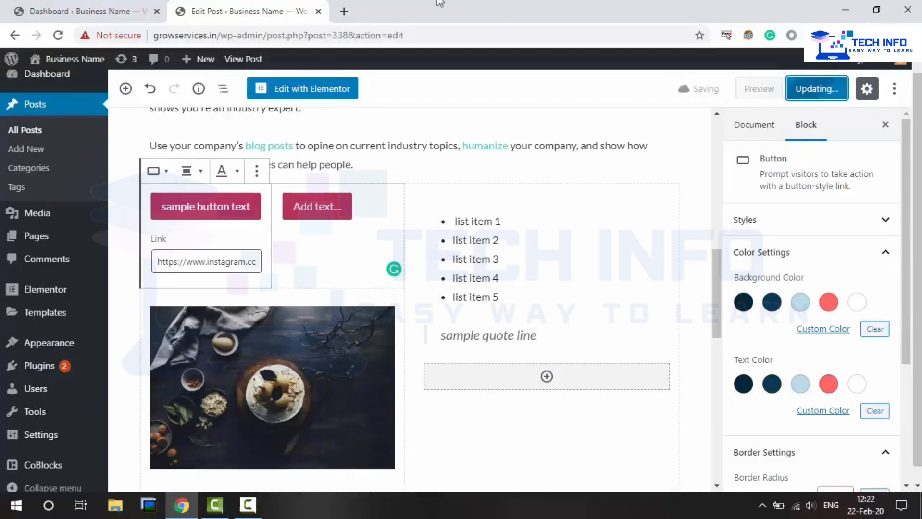
pyautogui.rightClick(254, 58)
pyautogui.click(306, 67)
pyautogui.click(409, 11)
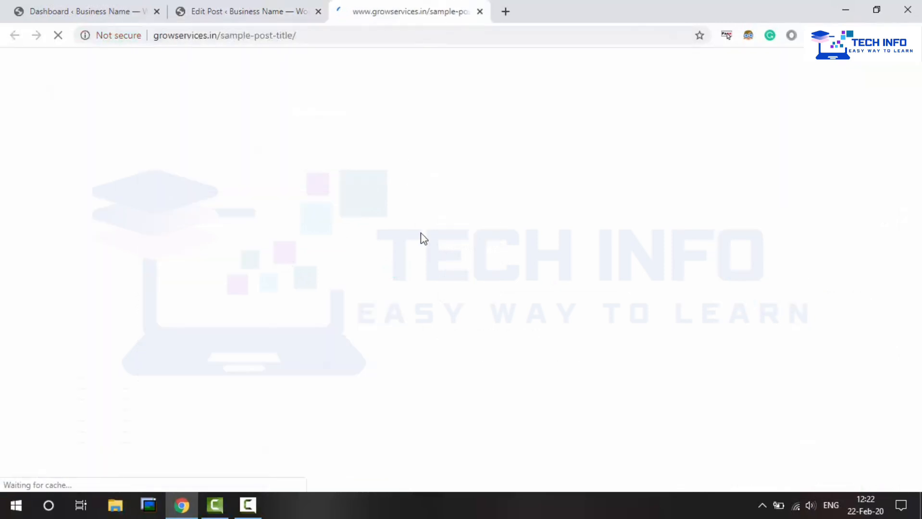
# Step: Follow the "sample button text" button's link on the live post and close the resulting Instagram tab
pyautogui.scroll(-15, 420, 232)
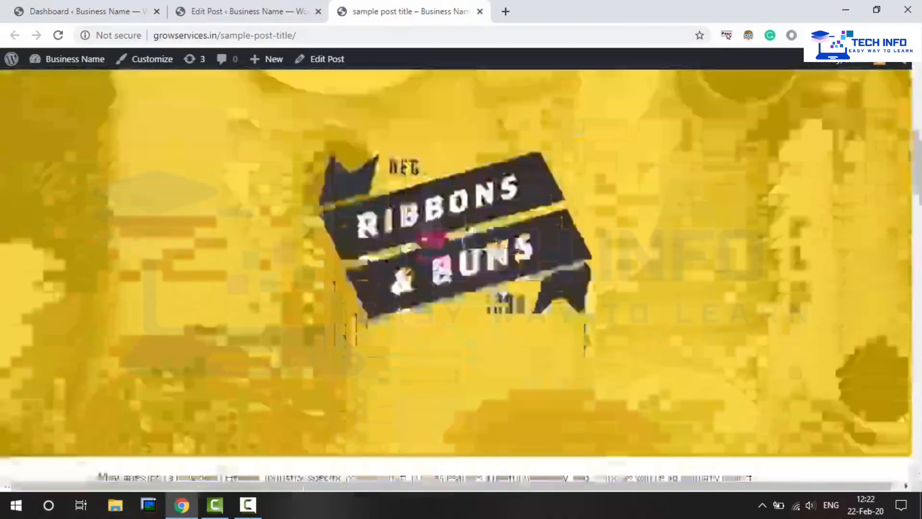
pyautogui.scroll(5, 421, 239)
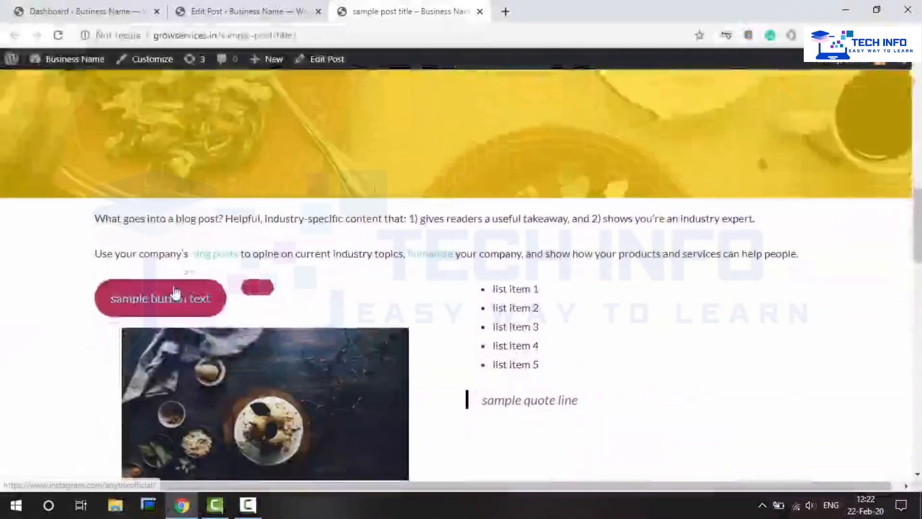
pyautogui.click(153, 310)
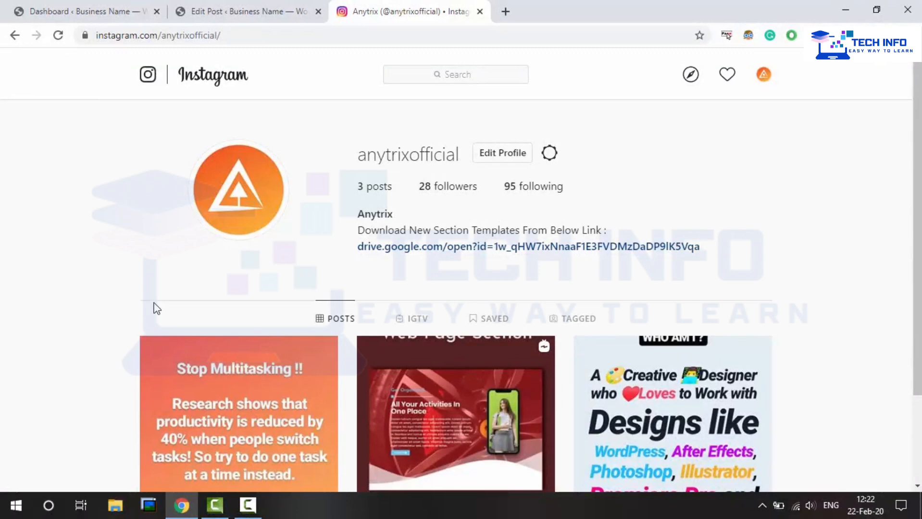
pyautogui.click(480, 11)
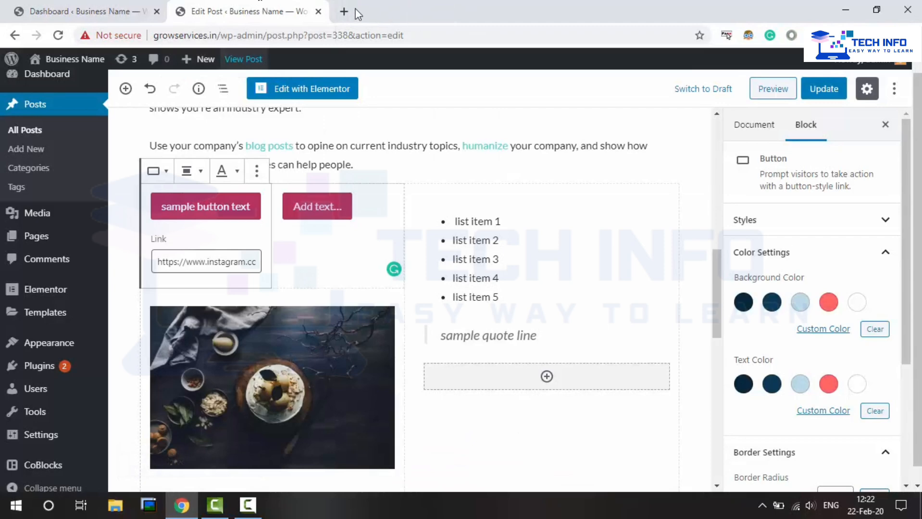
# Step: Append "type" to the linked word "humanize" in the paragraph above the buttons
pyautogui.click(539, 148)
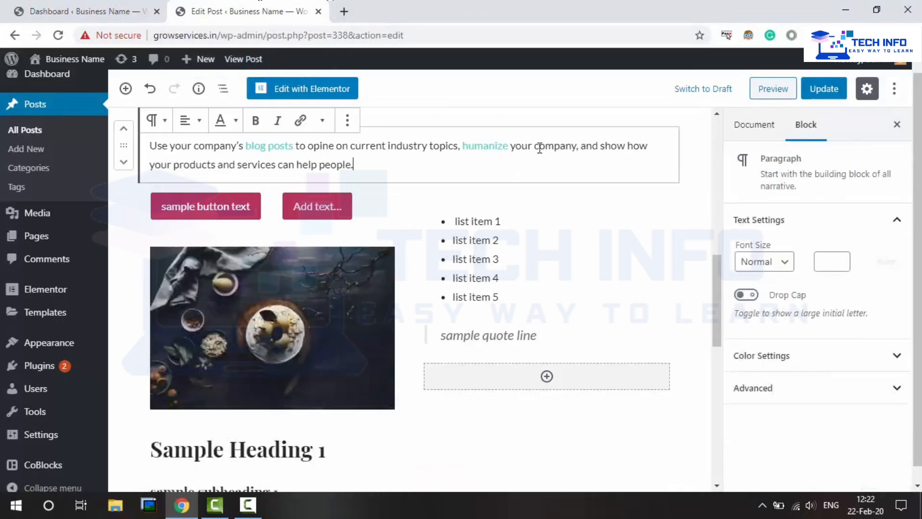
pyautogui.click(506, 146)
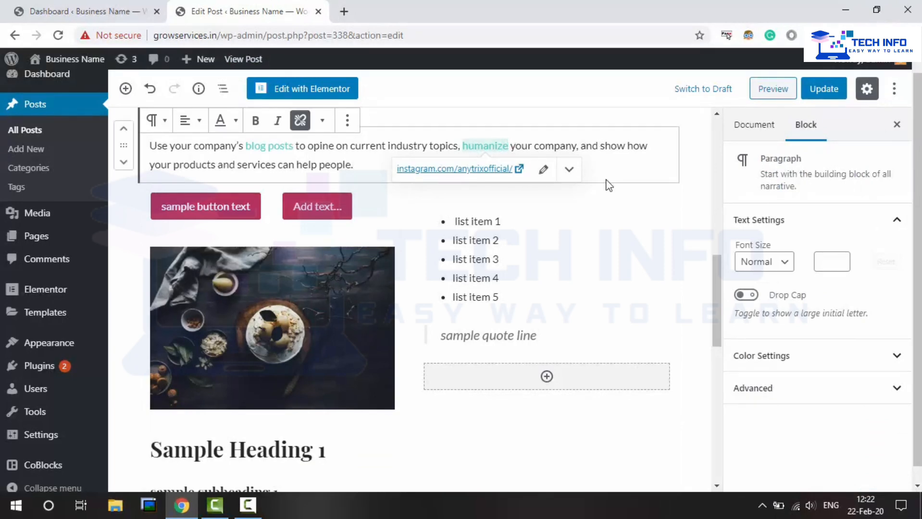
pyautogui.write('type')
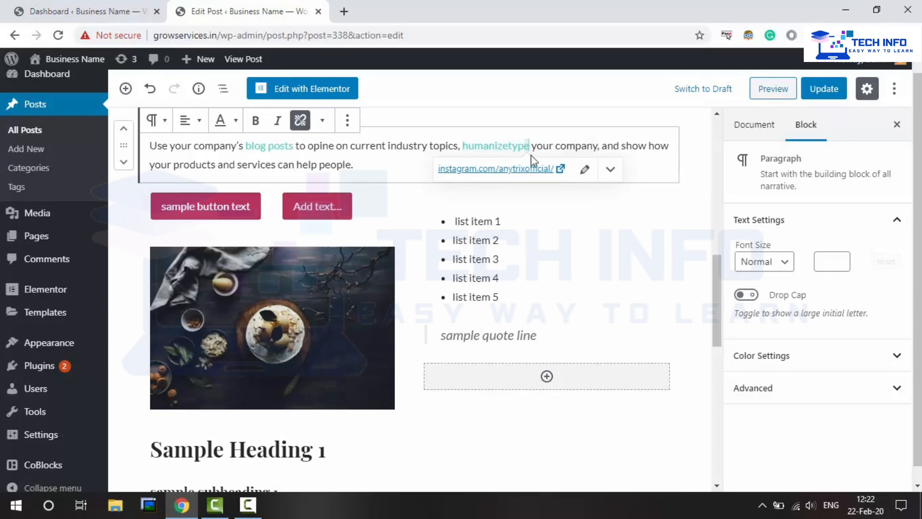
pyautogui.moveTo(509, 146); pyautogui.dragTo(516, 144)
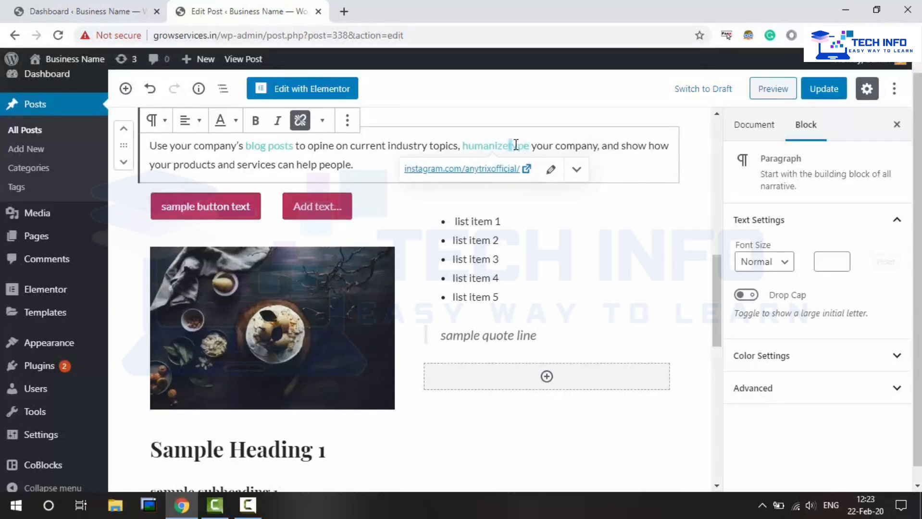
pyautogui.click(503, 145)
pyautogui.moveTo(477, 146)
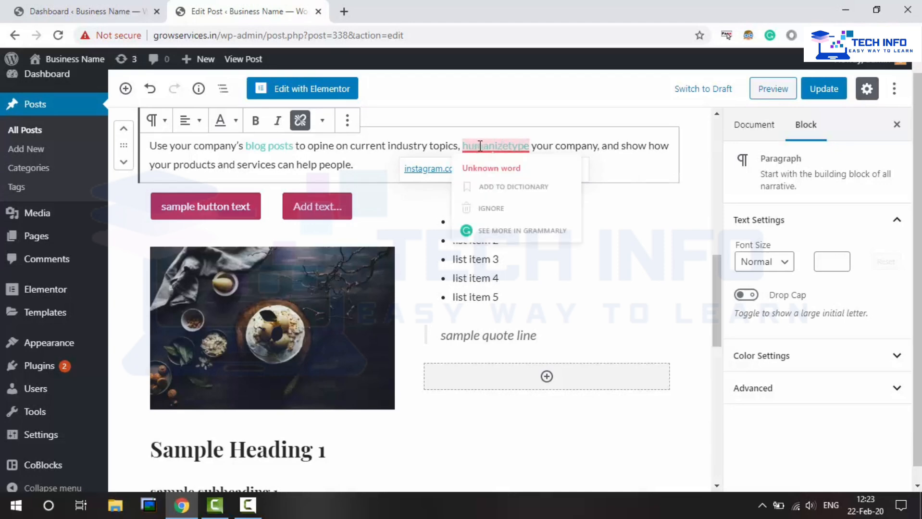
# Step: Append "zasffggg" to the linked text "blog posts" in the same paragraph
pyautogui.click(291, 144)
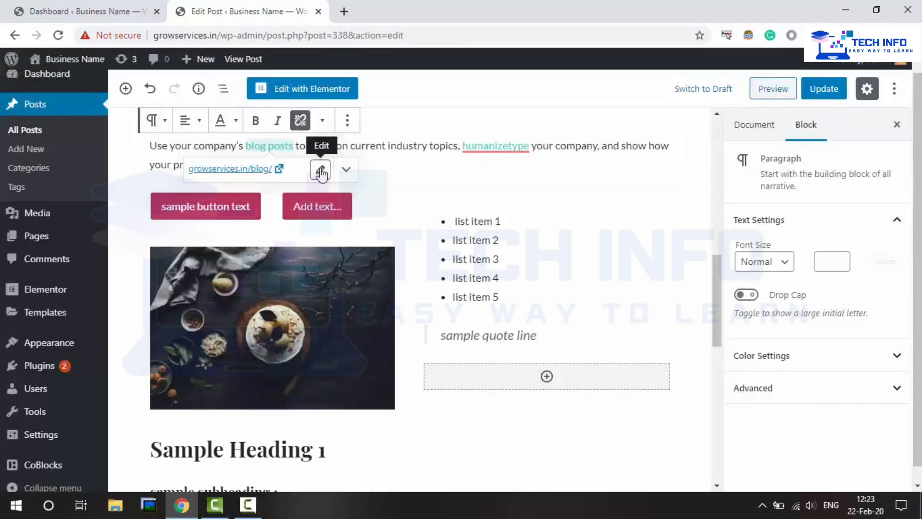
pyautogui.write('zas')
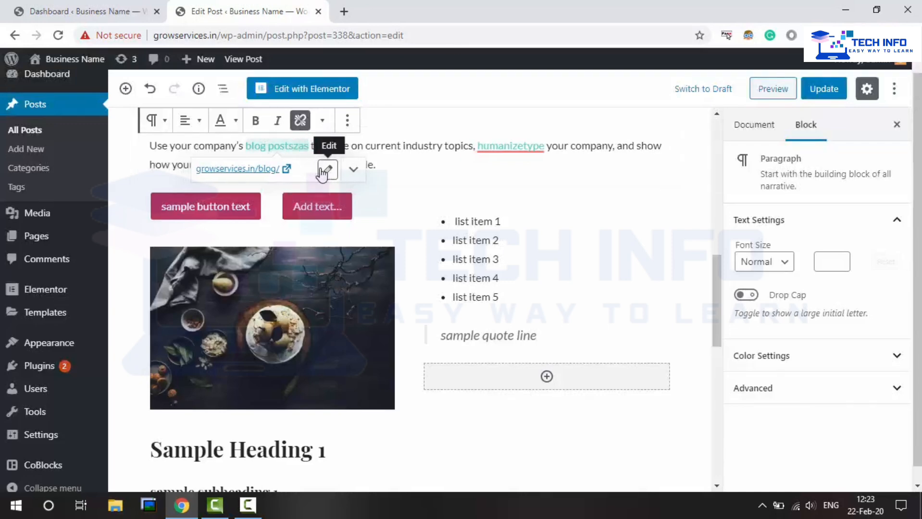
pyautogui.write('ffggg')
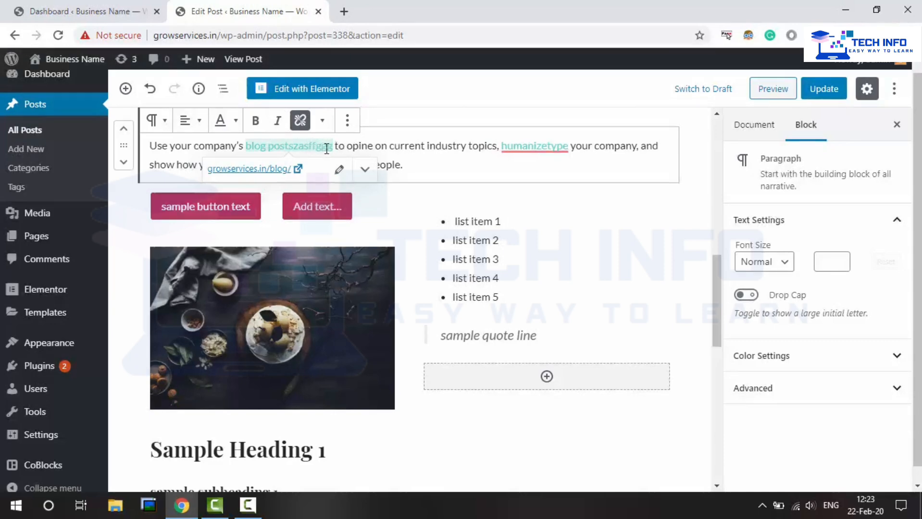
# Step: Insert the unlinked text "gghthth df" before "to opine" and "ddrcvtvftfv" before "your company"
pyautogui.click(395, 150)
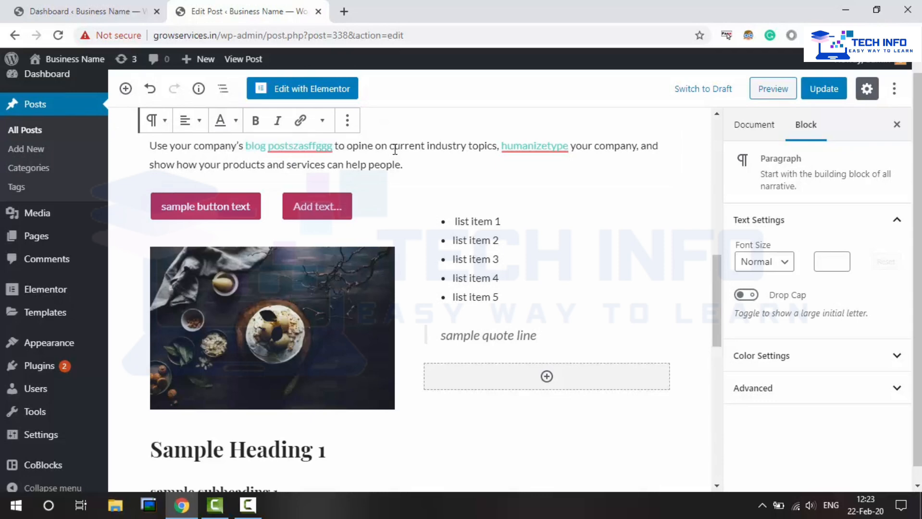
pyautogui.write('gght')
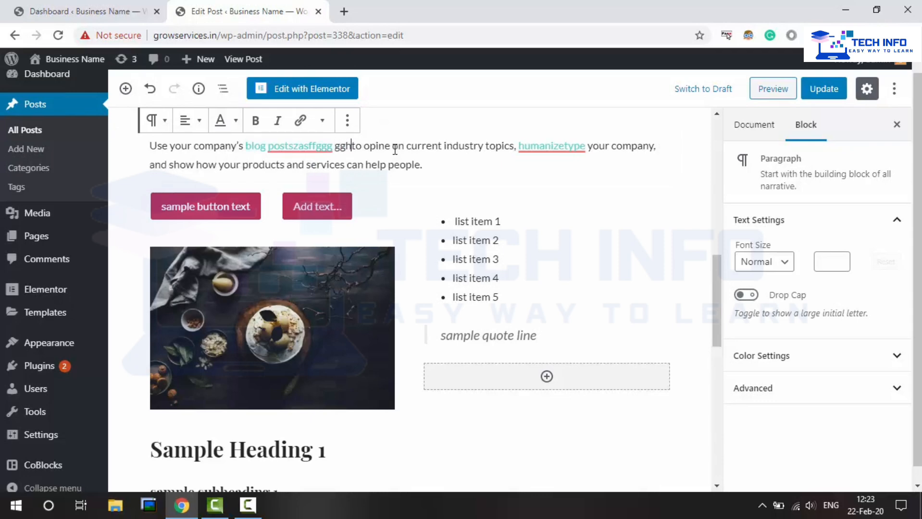
pyautogui.write('hth ')
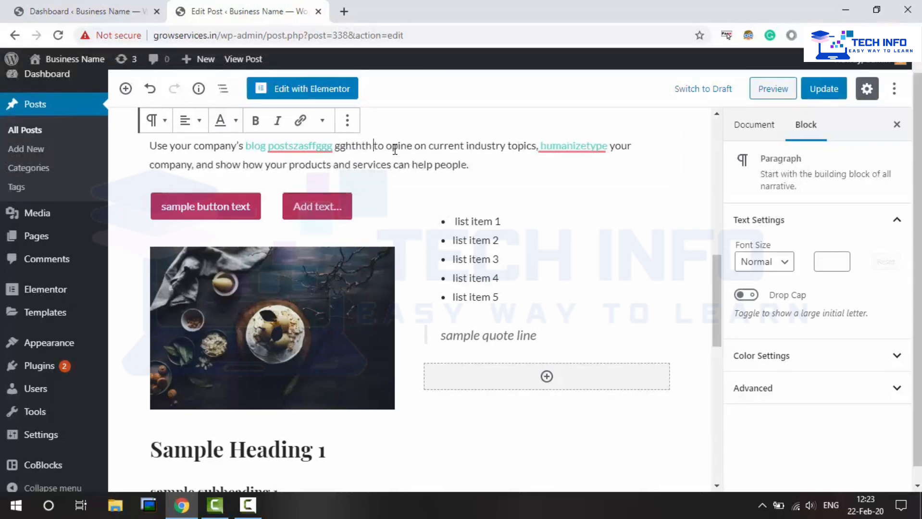
pyautogui.write('df')
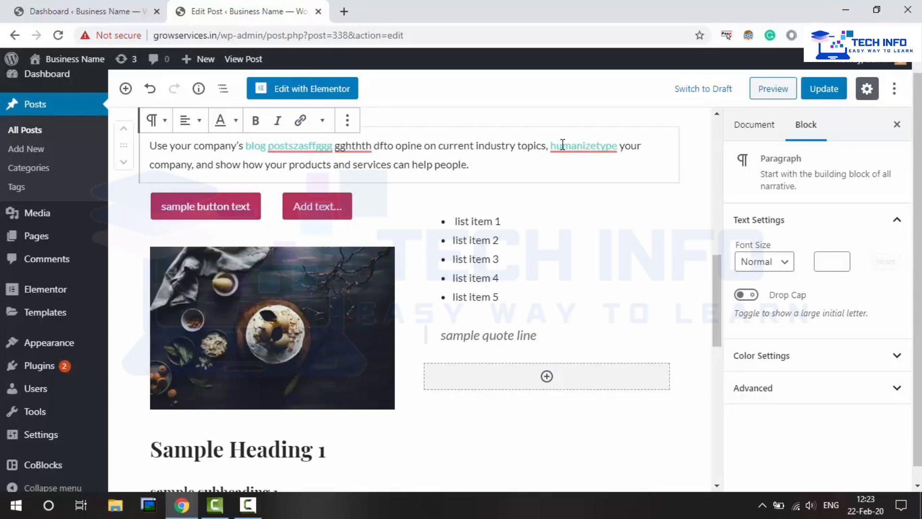
pyautogui.moveTo(616, 150)
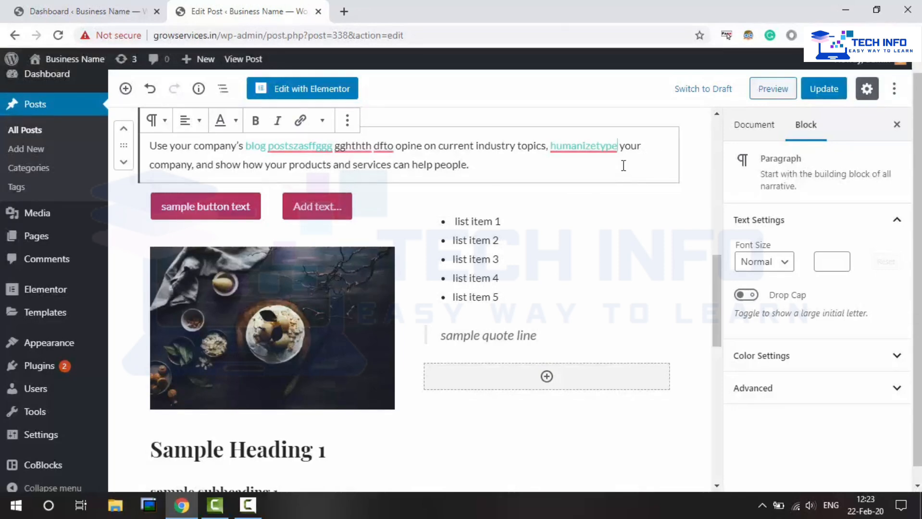
pyautogui.press('Right')
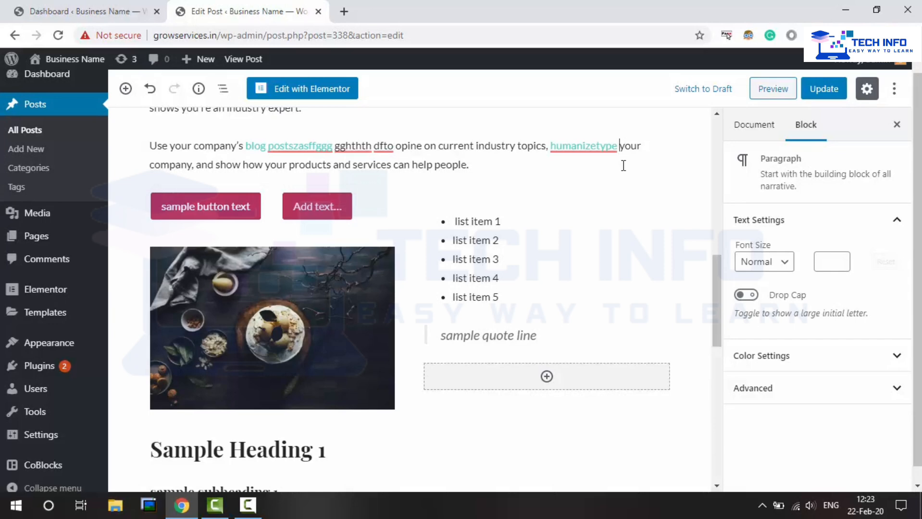
pyautogui.write('ddrcvtvftfvyour company, and show how your products and services can help people.')
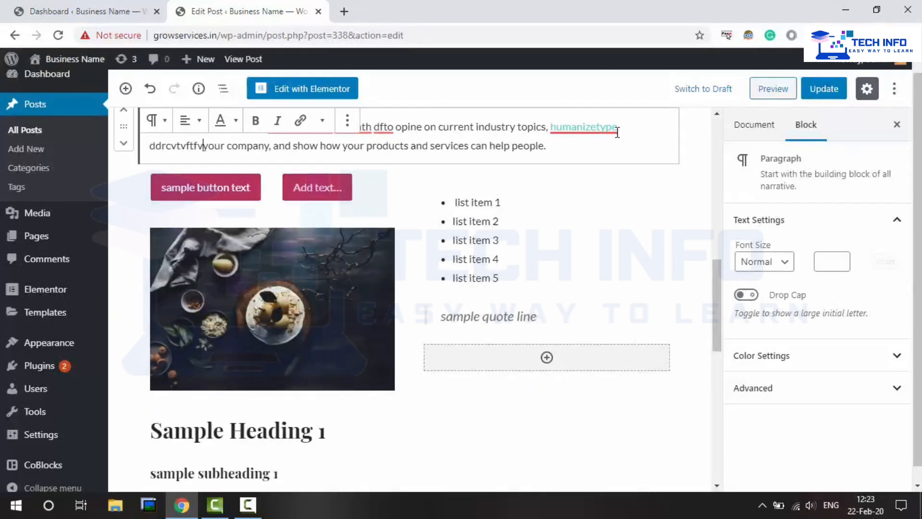
# Step: Insert unlinked filler "trnbrtnbzfrtyhnbfrthndfgdfgfdgfd" directly after the "humanizetype" link, and extend the link's own text with "fnggfn bfgtn fgngfctny fgcn"
pyautogui.moveTo(583, 128)
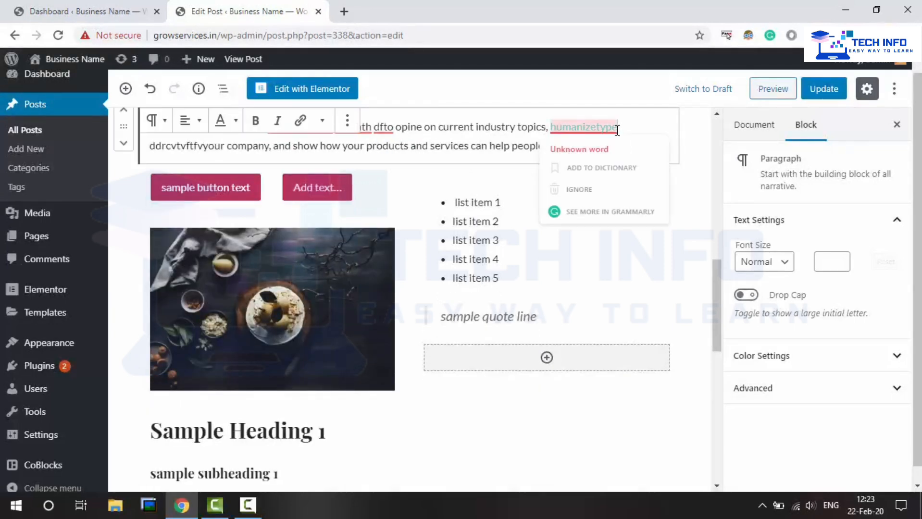
pyautogui.write('gfd')
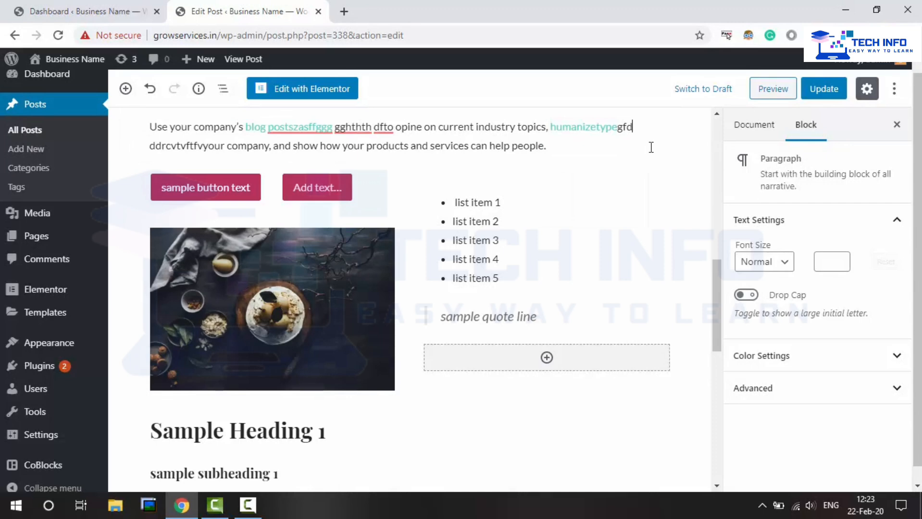
pyautogui.write('fghfgfhgf')
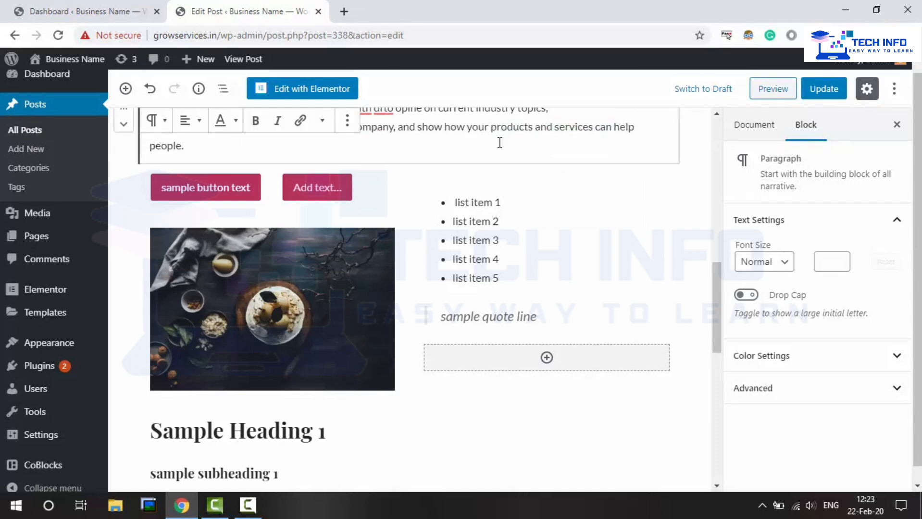
pyautogui.scroll(2, 547, 182)
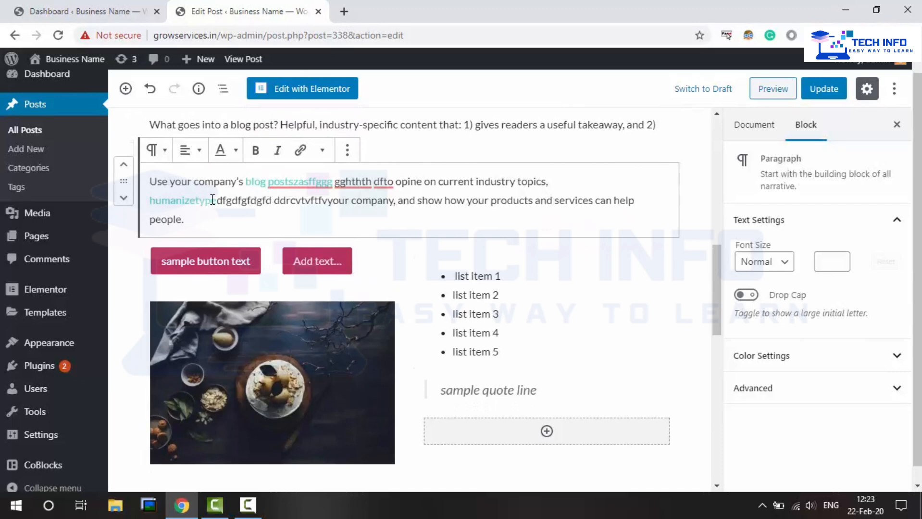
pyautogui.write('trnbrtnbzfrtyhnbfrt')
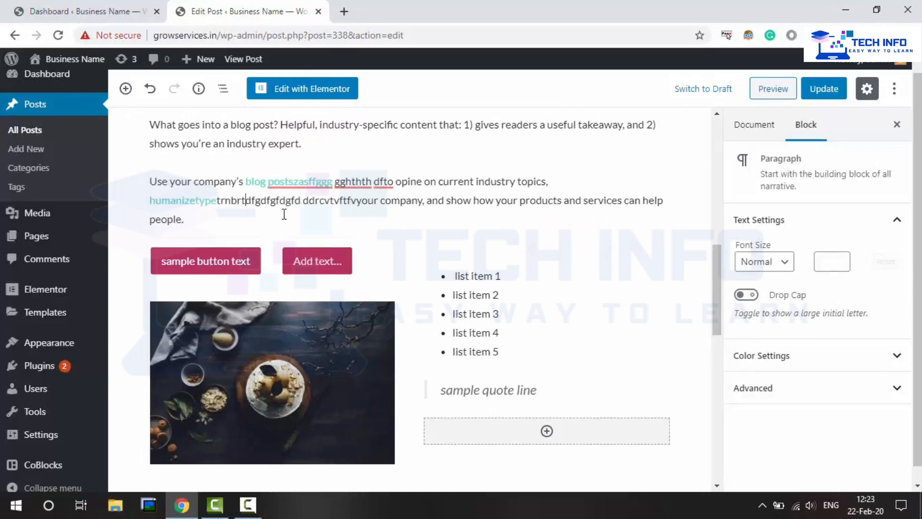
pyautogui.write('hn')
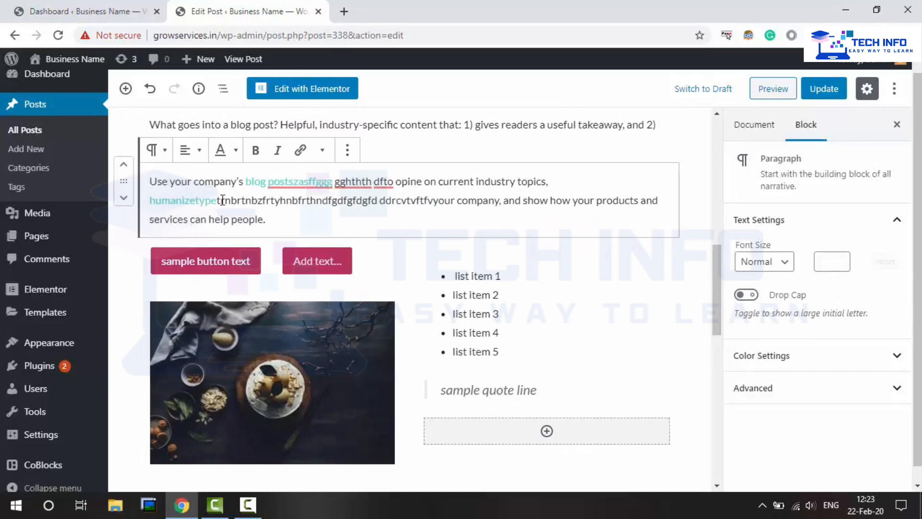
pyautogui.click(219, 200)
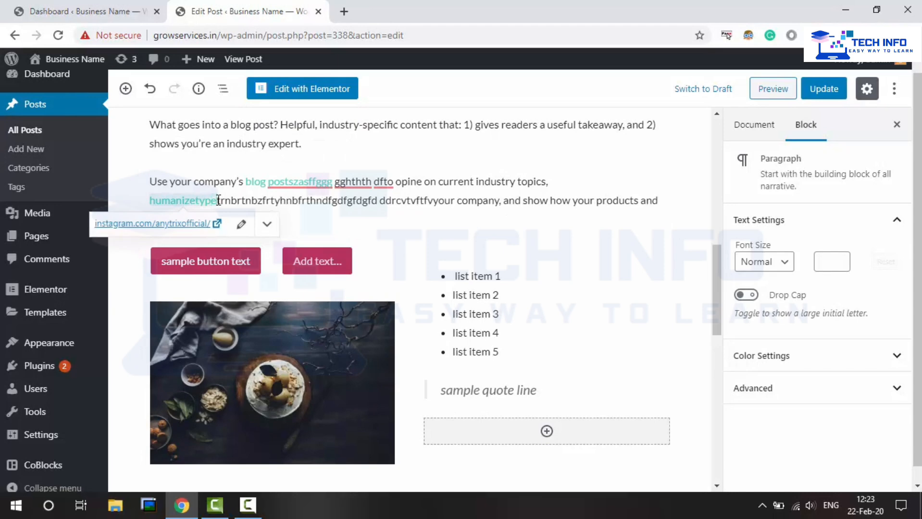
pyautogui.write('nggfnt bfgtn fgngfctn fgcn')
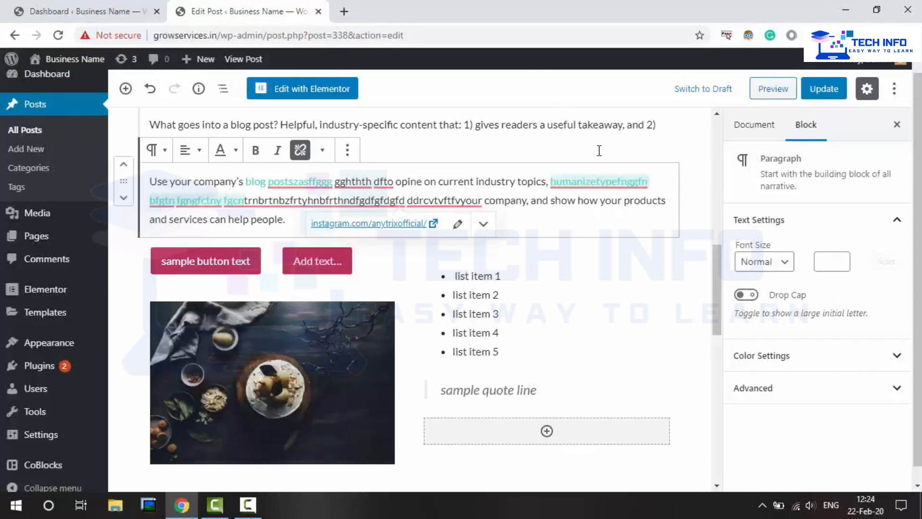
# Step: Open google.com in a new browser tab
pyautogui.click(347, 12)
pyautogui.write('g')
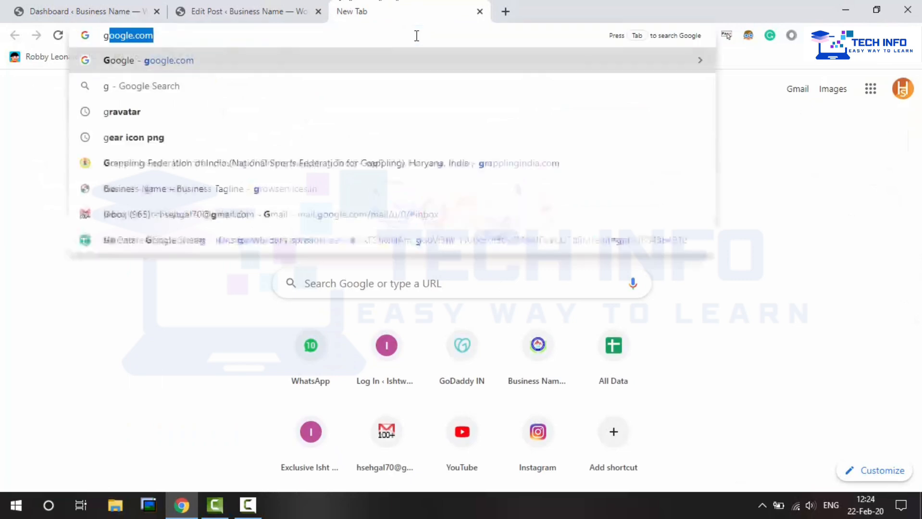
pyautogui.write('oolge')
pyautogui.hotkey('ctrl', 'a')
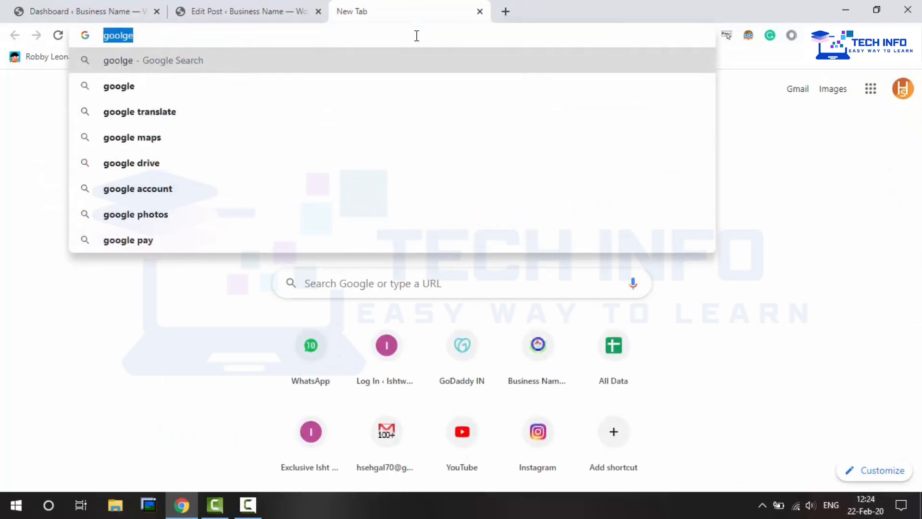
pyautogui.write('google')
pyautogui.press('Return')
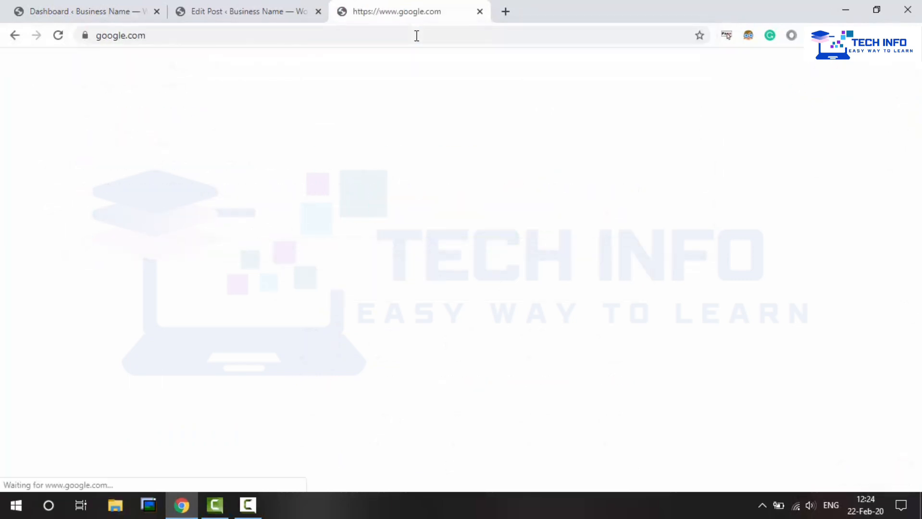